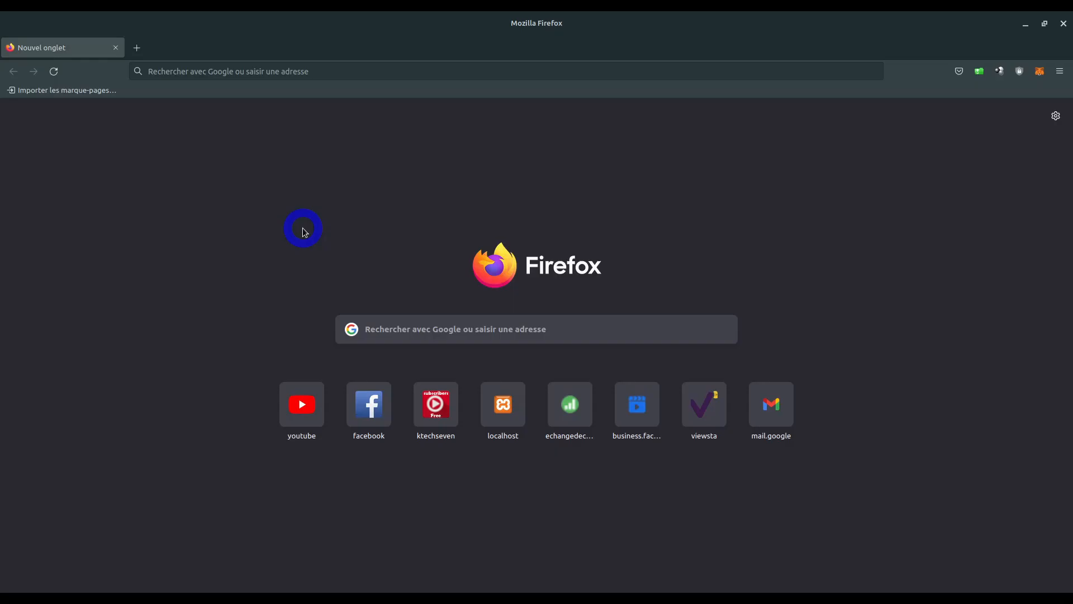
Search Google for virtualbox and open the official Oracle VM VirtualBox website.
click(447, 73)
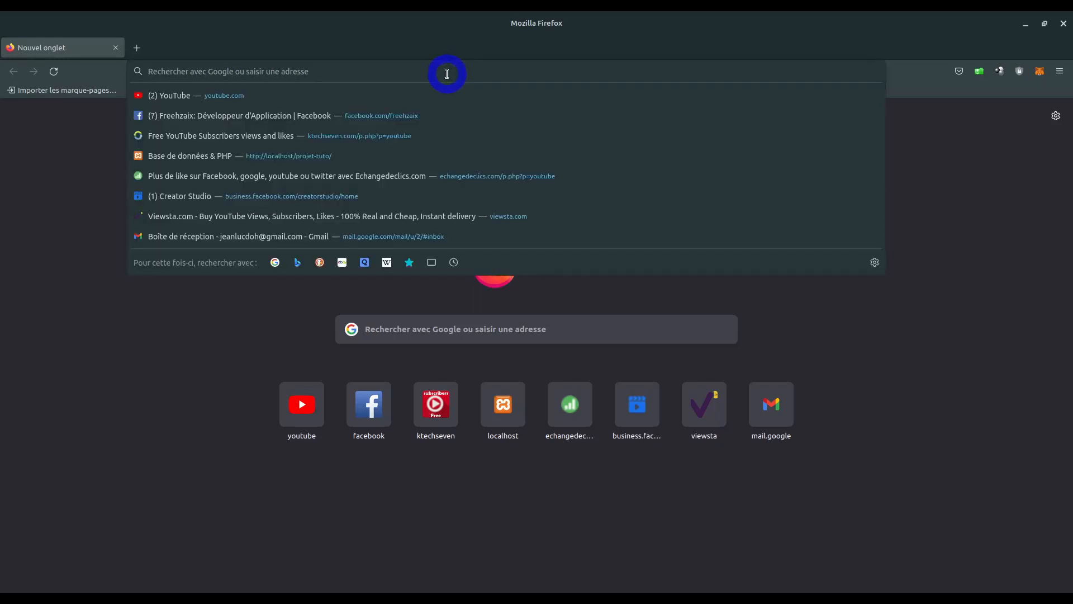
text(virtual)
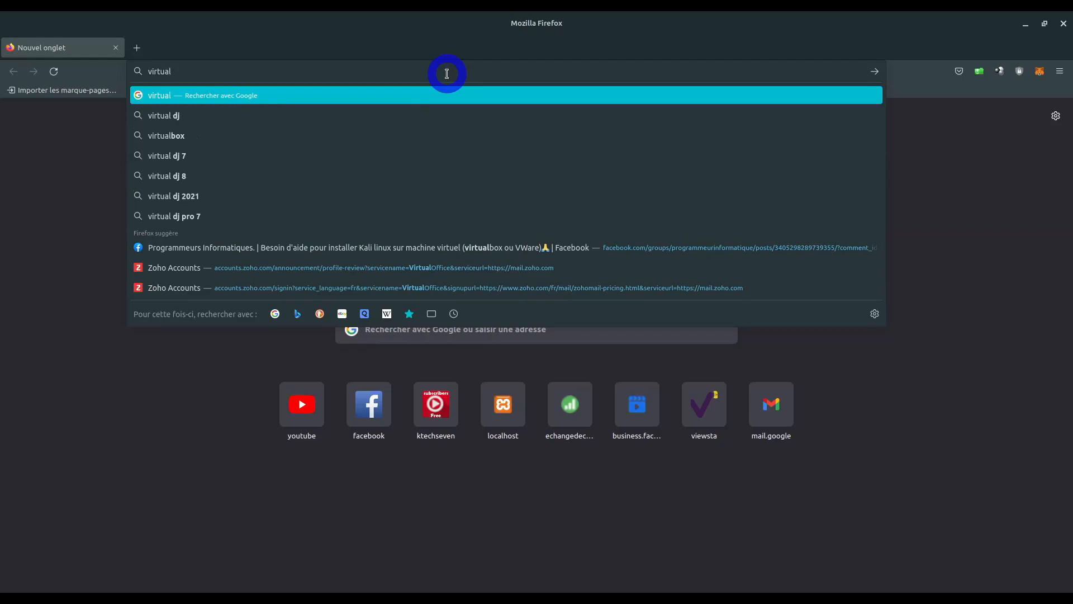
text(box)
key(Return)
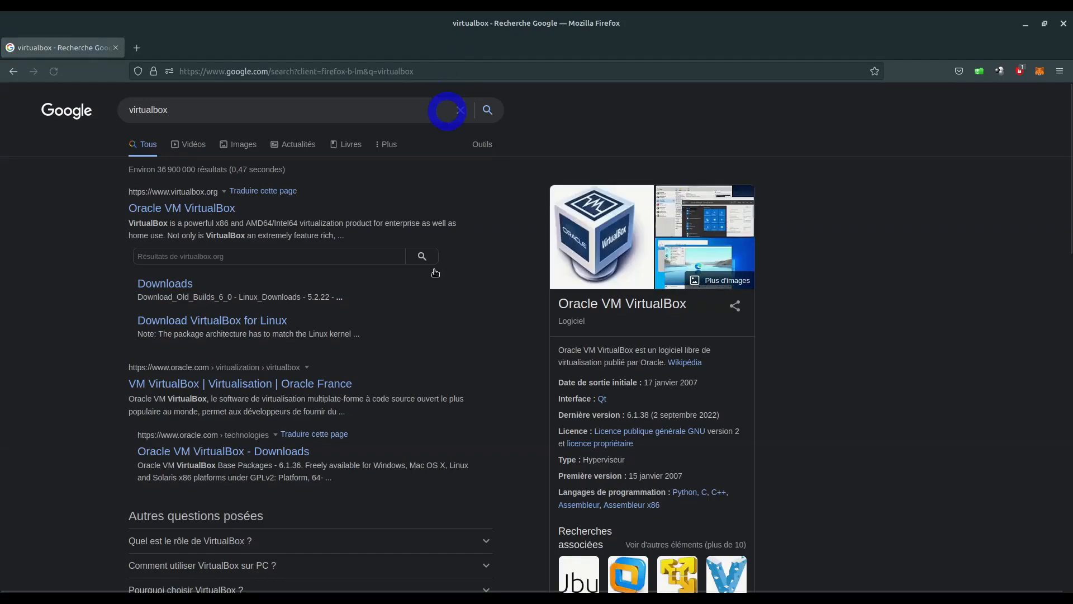
click(194, 207)
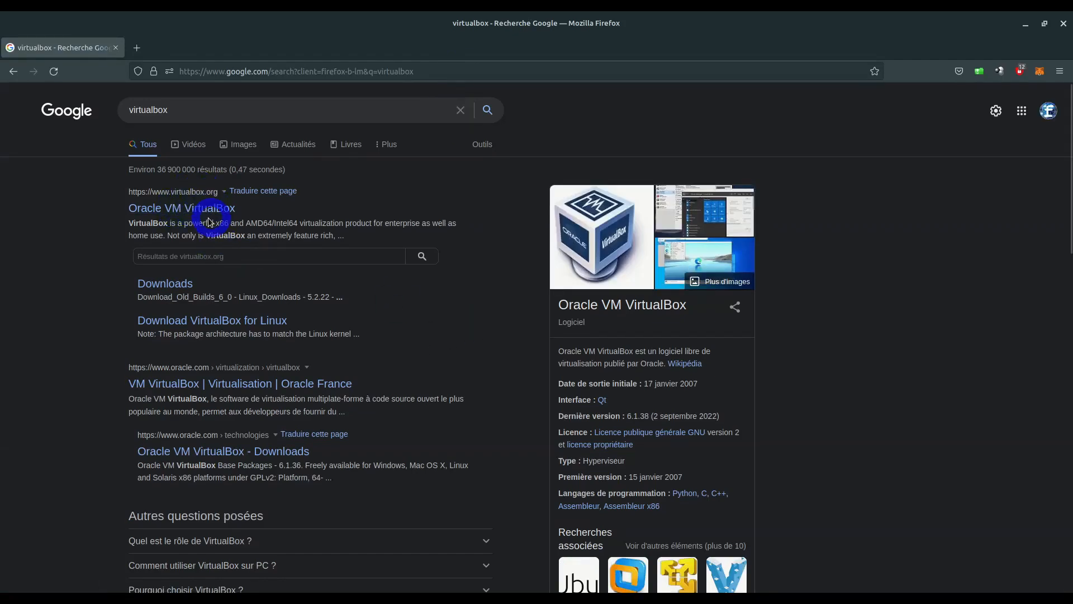
click(199, 208)
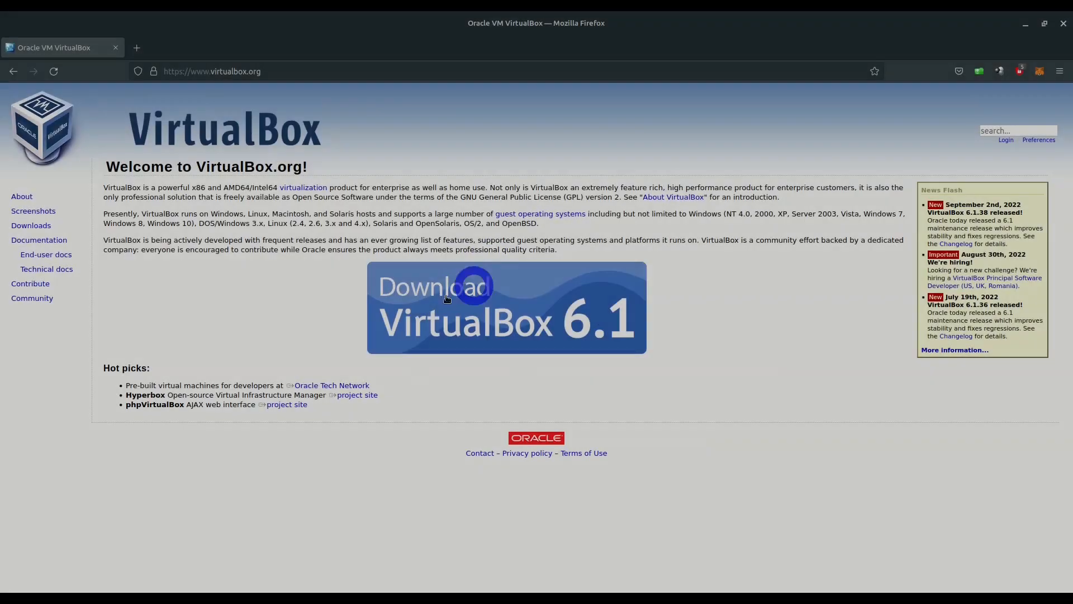
Open the VirtualBox 6.1 downloads for Linux hosts and try to download the All distributions package.
click(472, 320)
click(539, 295)
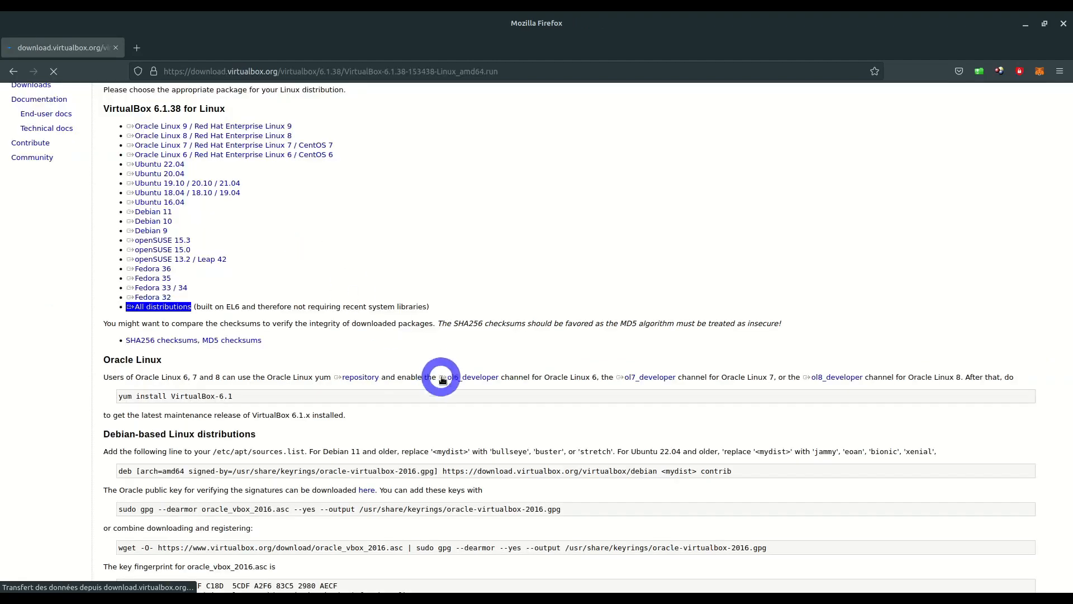
scroll(441, 375, up, 4)
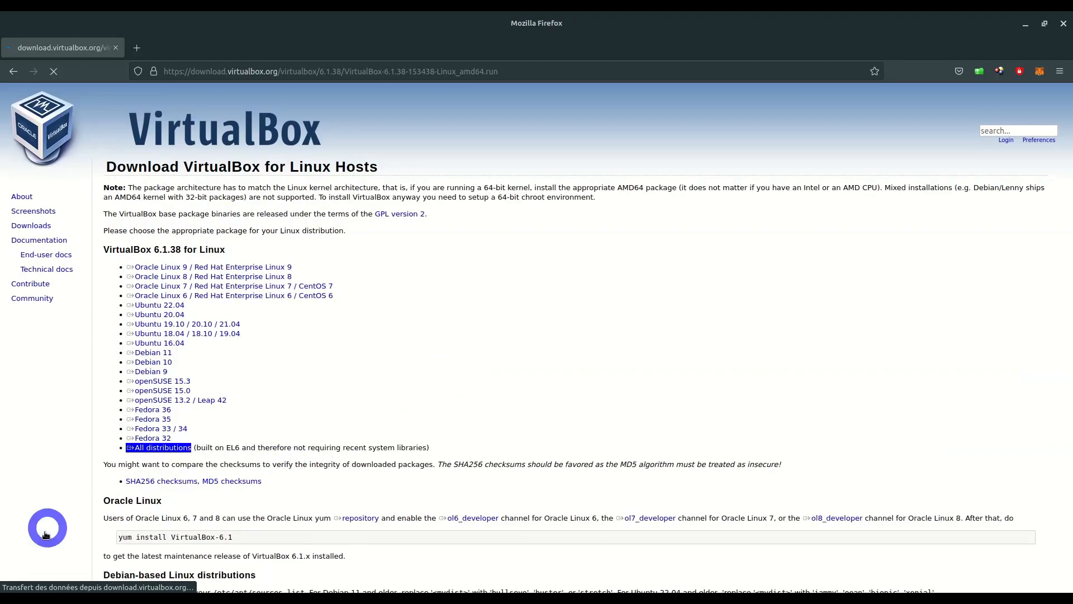
Find Virtualbox in the Logithèque software manager and install it, authenticating with the account password.
click(14, 597)
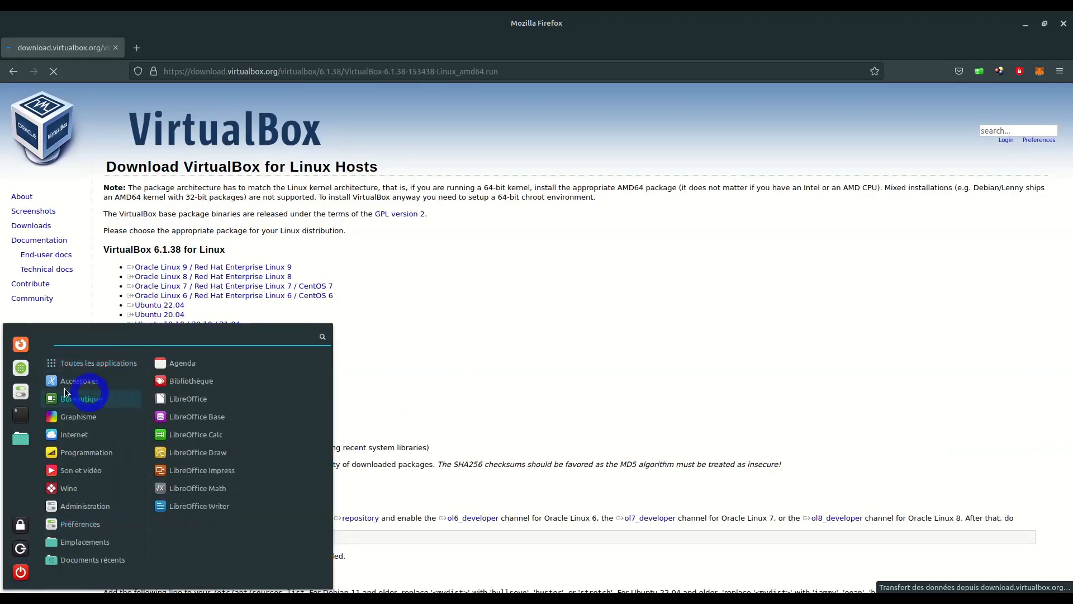
click(19, 370)
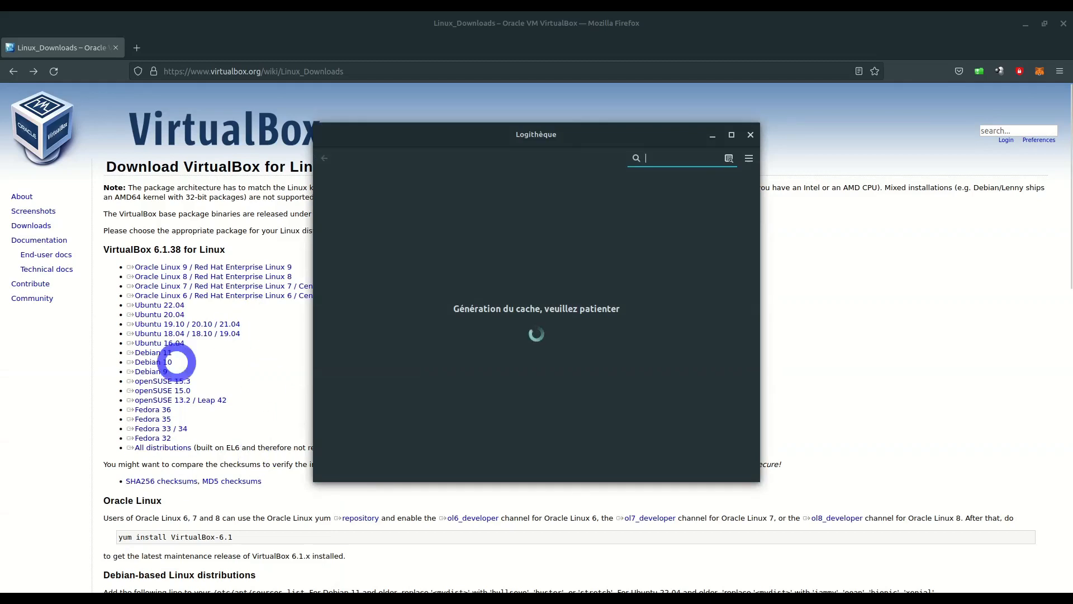
click(438, 415)
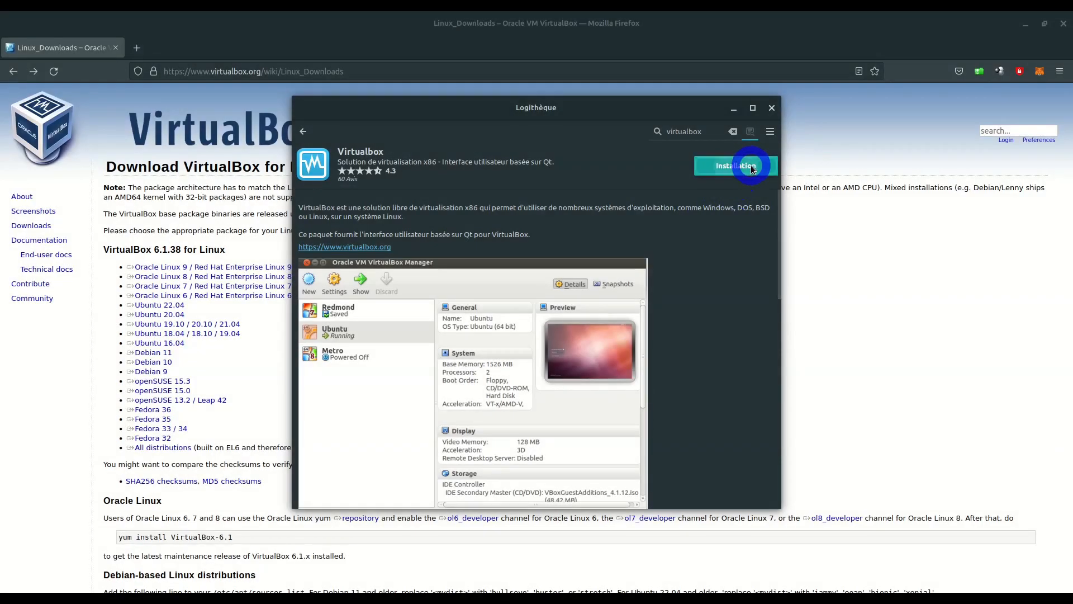
click(751, 168)
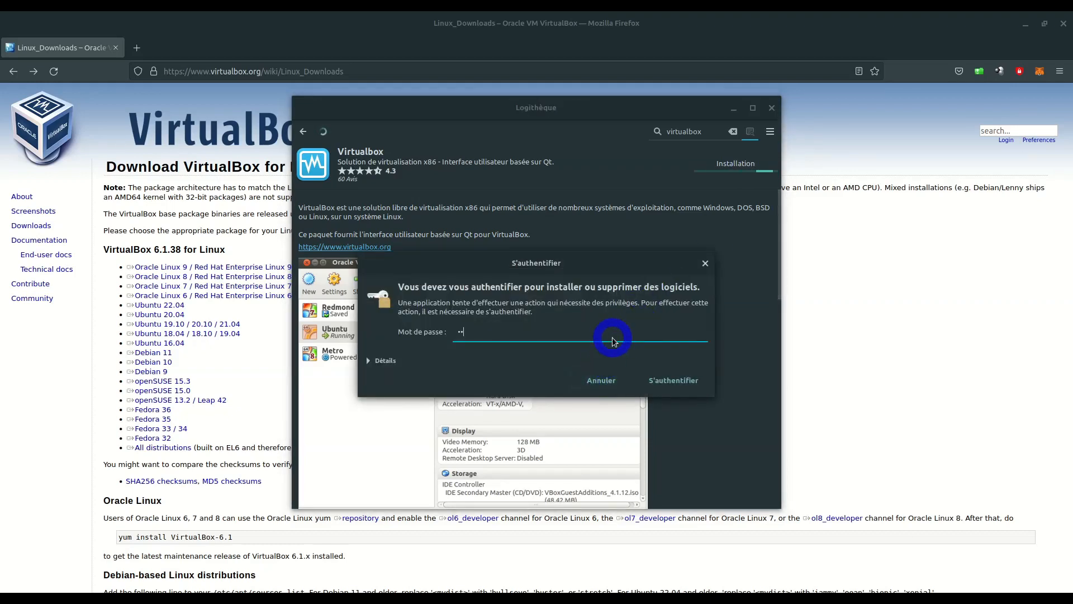
key(Return)
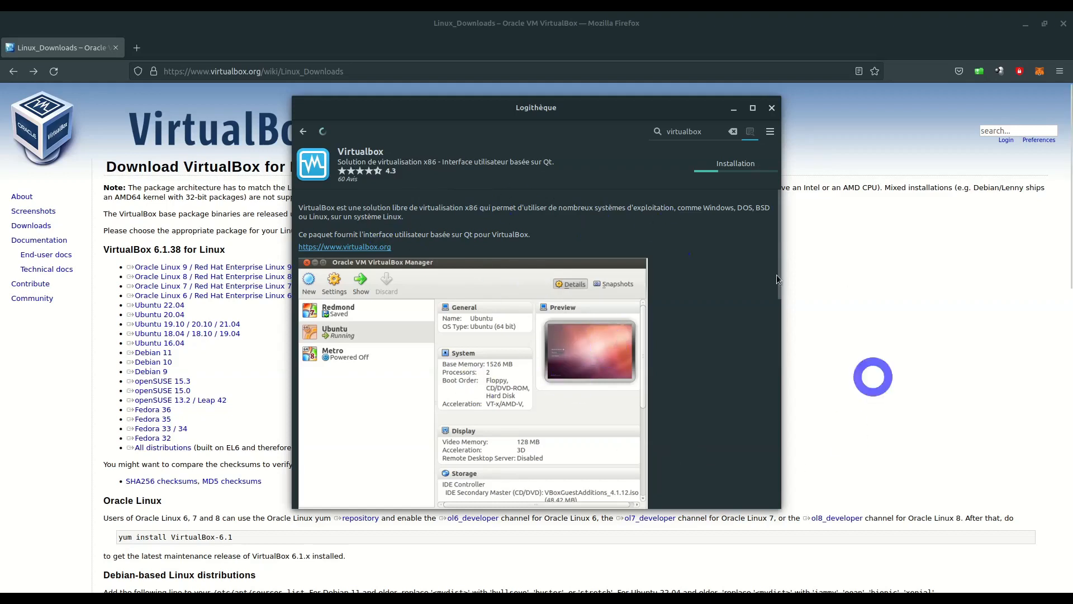
Search Google for kali linux, open the official Kali site and go to its Get Kali download page.
click(147, 56)
click(139, 49)
click(116, 47)
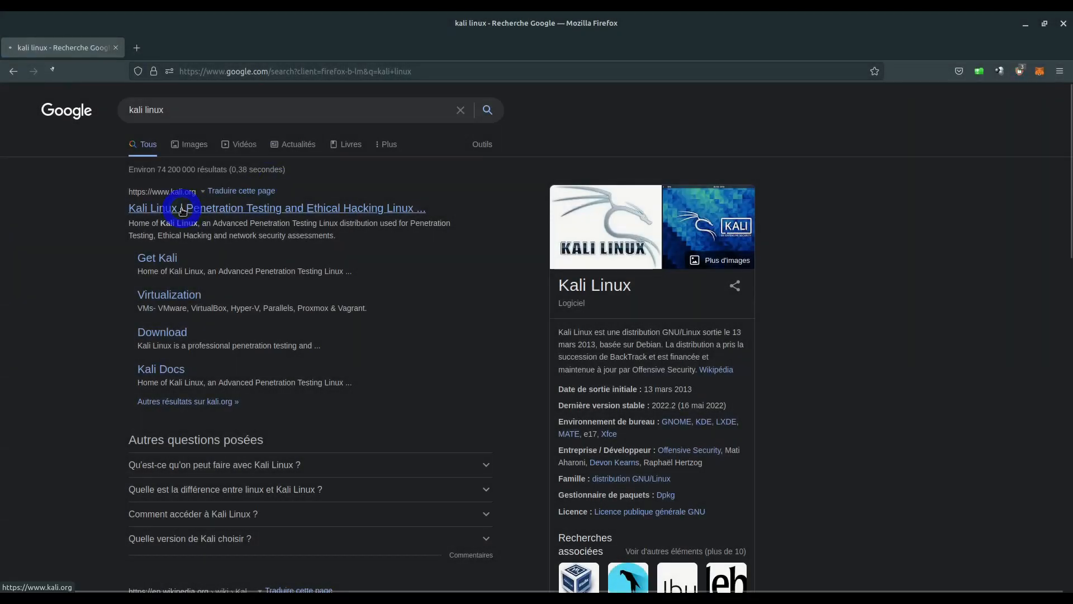
click(182, 210)
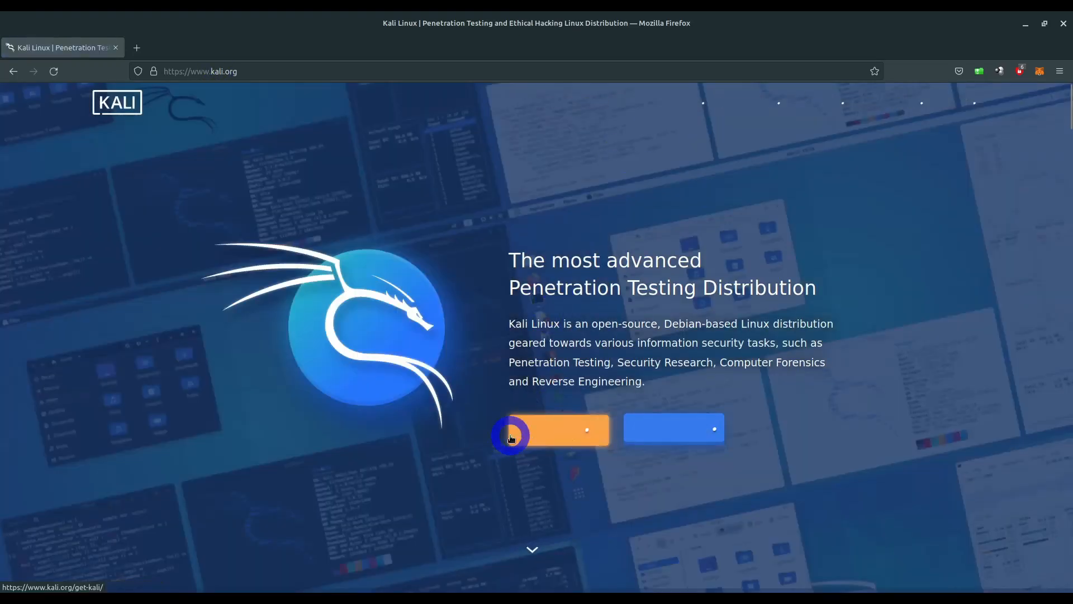
click(563, 432)
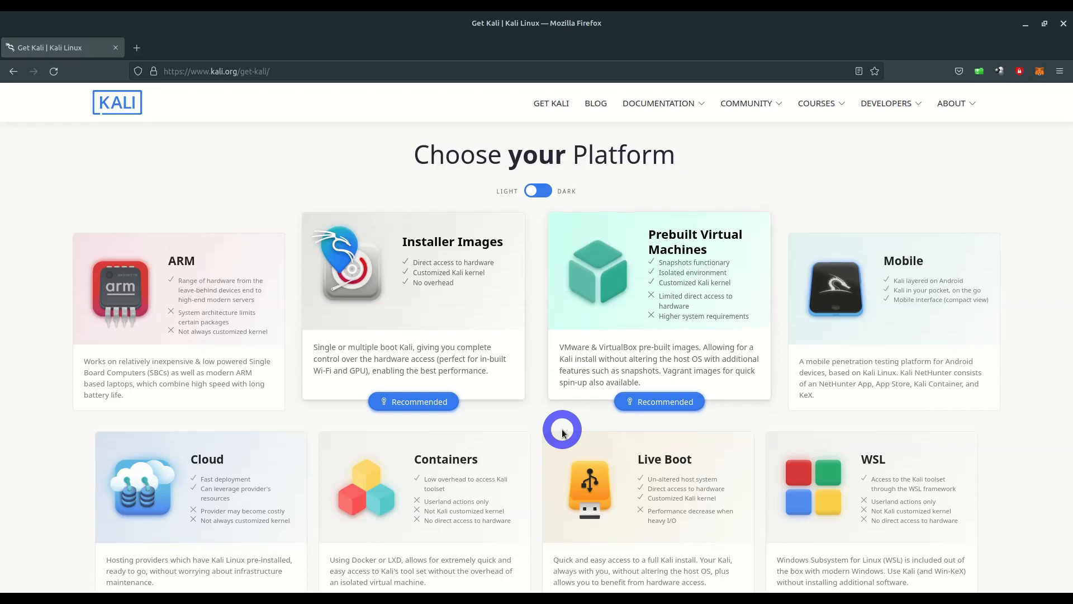
Go to the Installer Images section and download the torrent of the 64-bit Kali Linux 2022.3 Installer.
scroll(563, 432, down, 4)
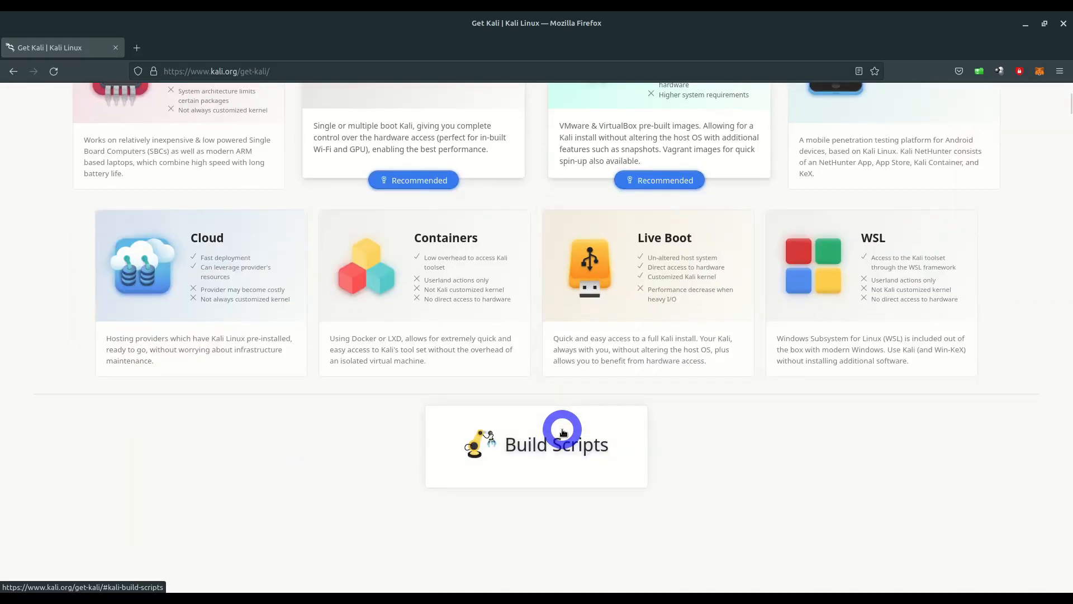
scroll(407, 221, up, 1)
click(408, 220)
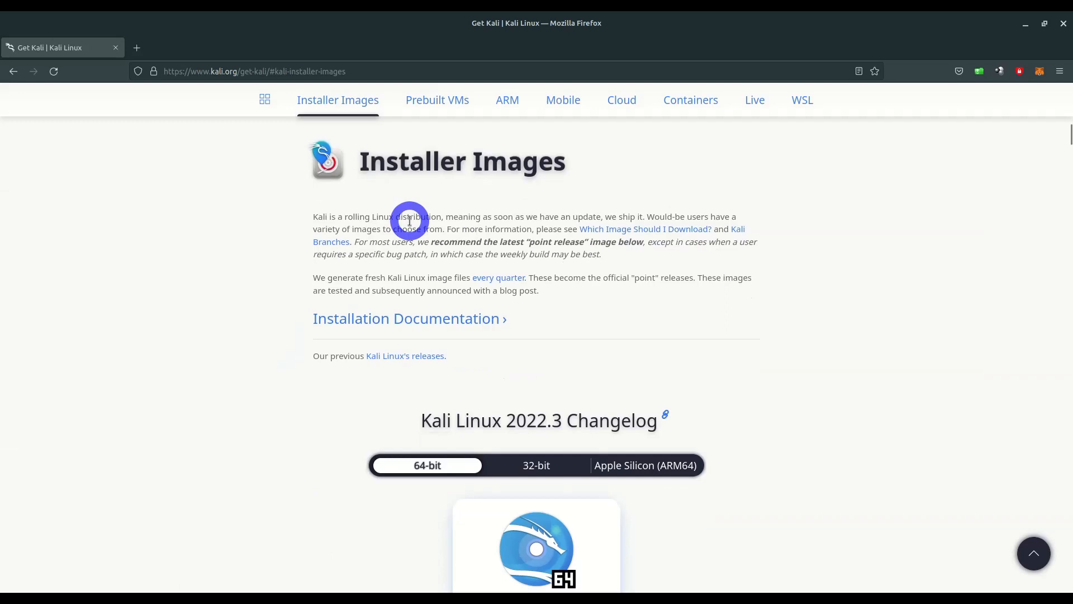
scroll(409, 220, down, 3)
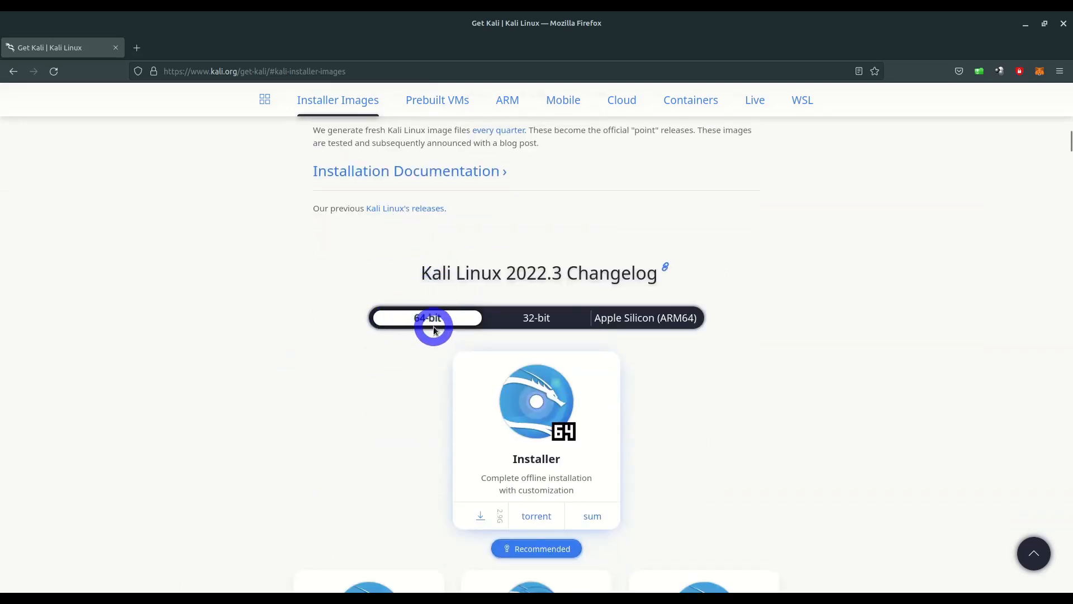
scroll(435, 330, down, 3)
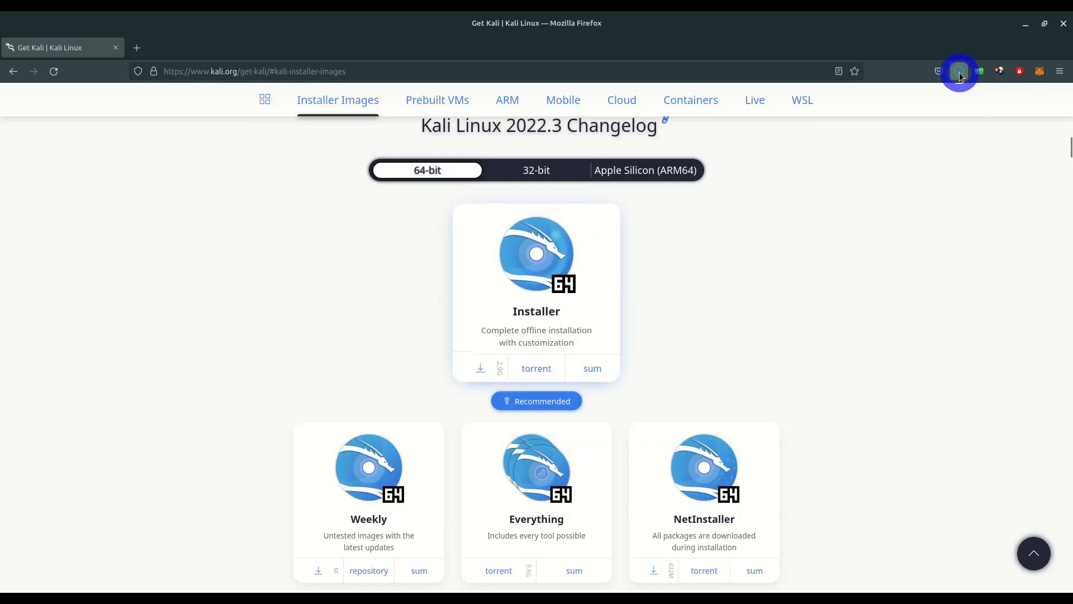
Open the downloaded Kali torrent and start it with Téléchargements as destination folder and Normale priority.
click(959, 72)
click(809, 95)
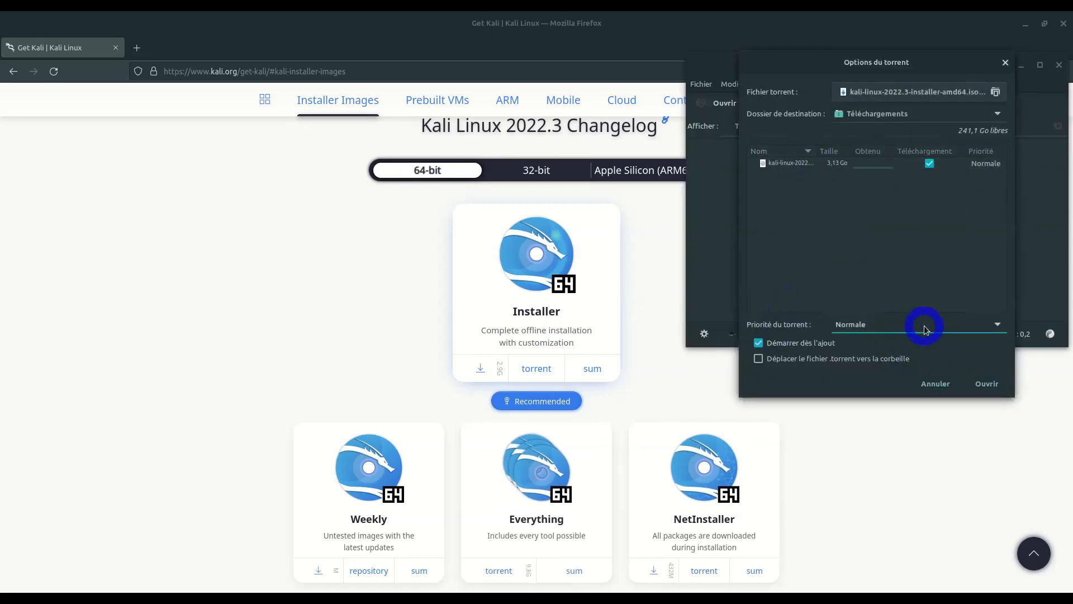
click(983, 384)
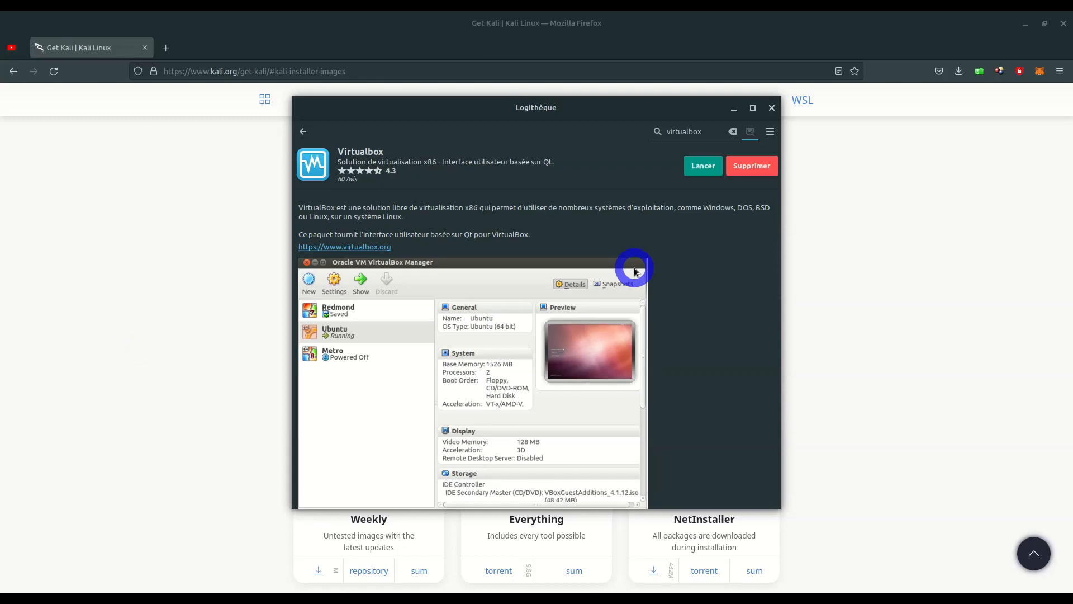
Launch the installed VirtualBox from its software manager page and close the Logithèque window.
click(703, 166)
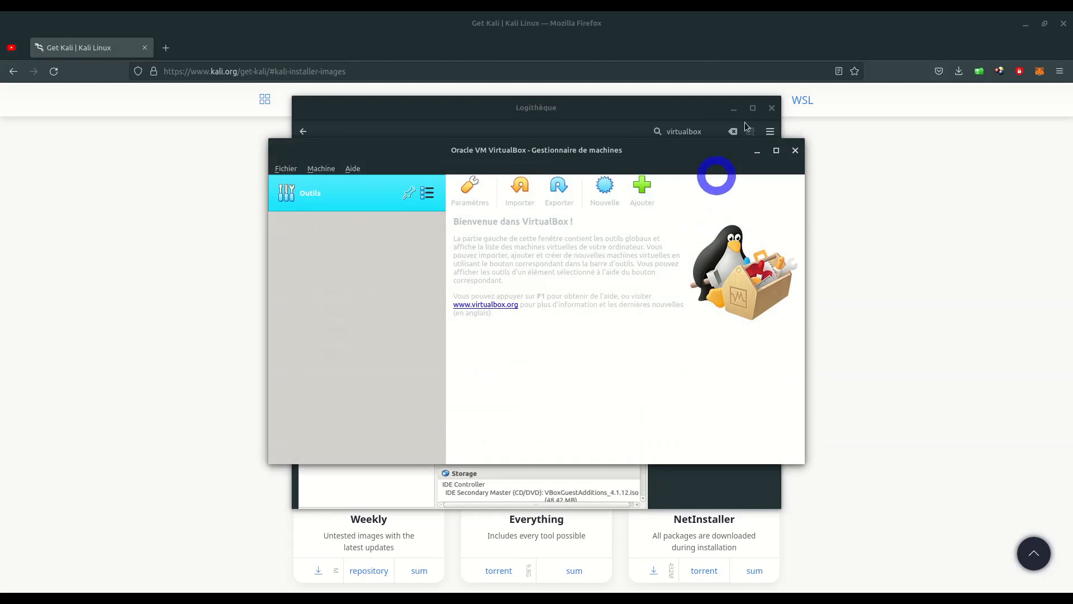
click(772, 108)
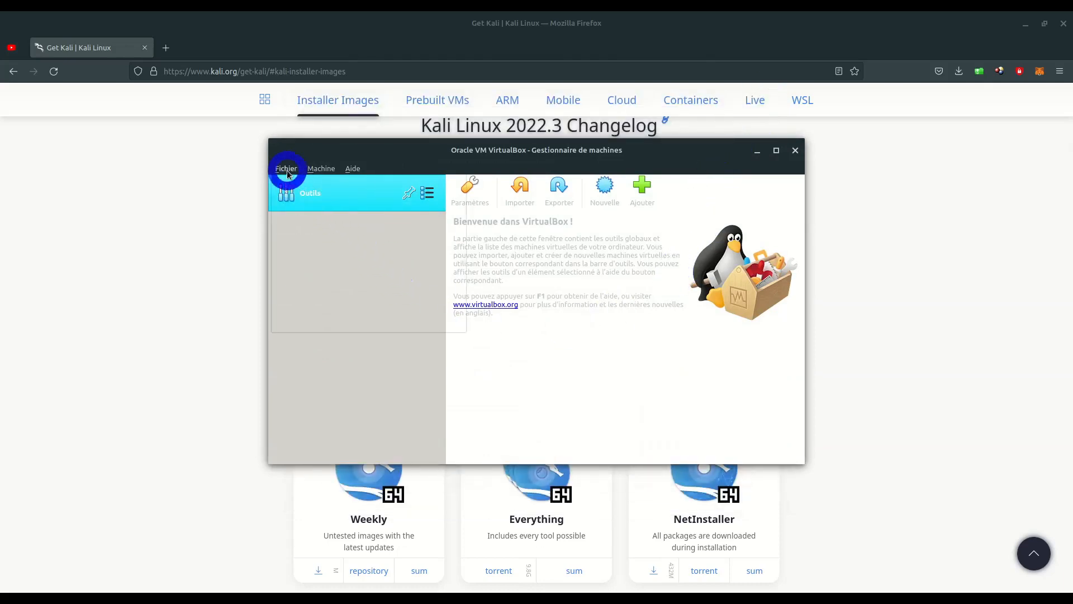
click(286, 170)
click(370, 340)
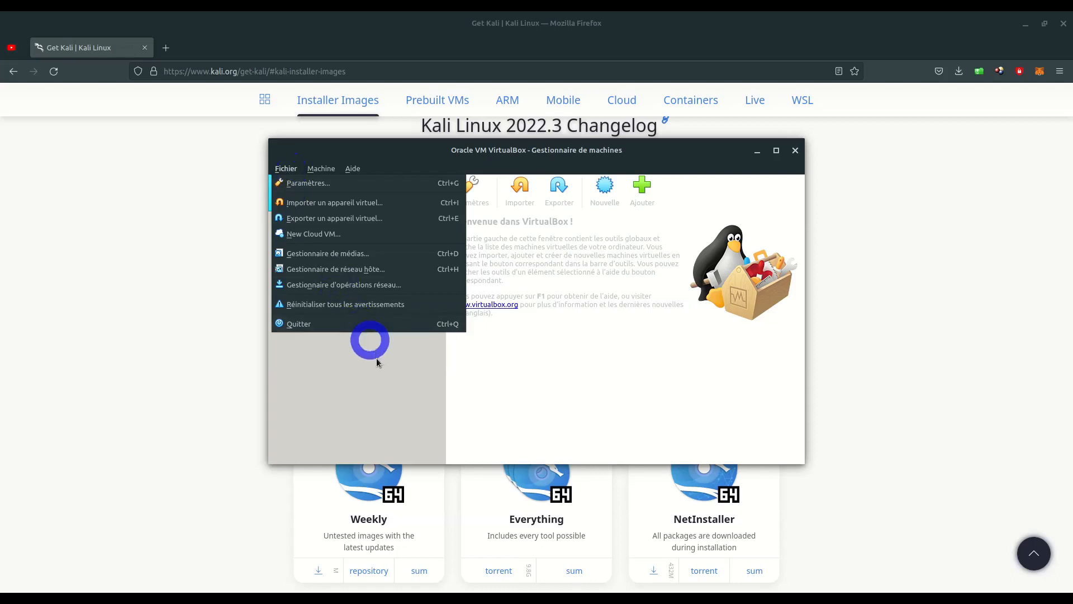
click(380, 376)
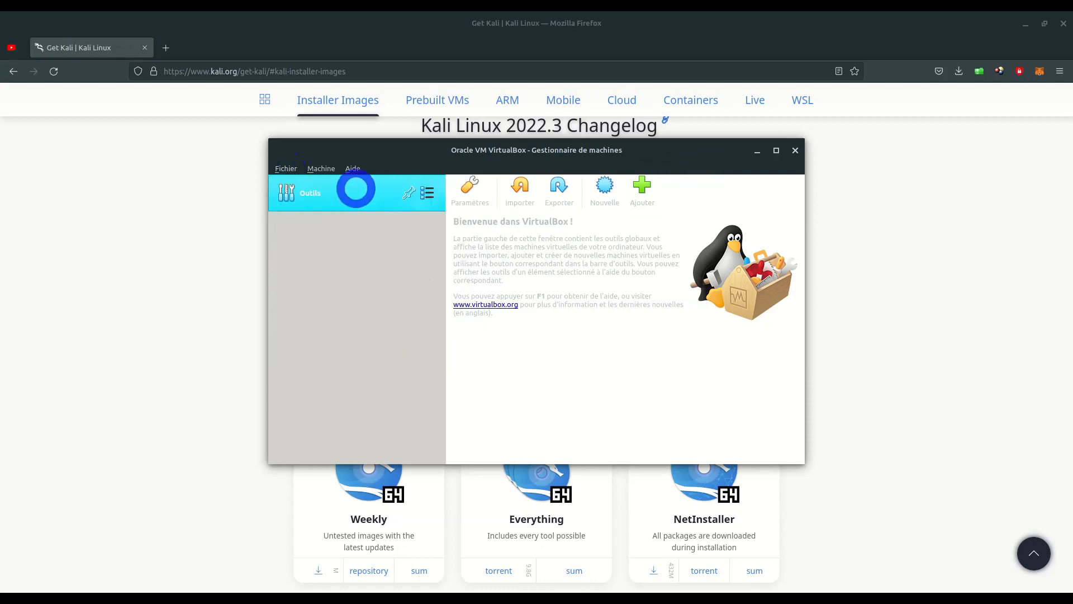
Start a new virtual machine named KaliMachine with type Linux and version Other Linux (64-bit), and continue to the memory size.
click(604, 193)
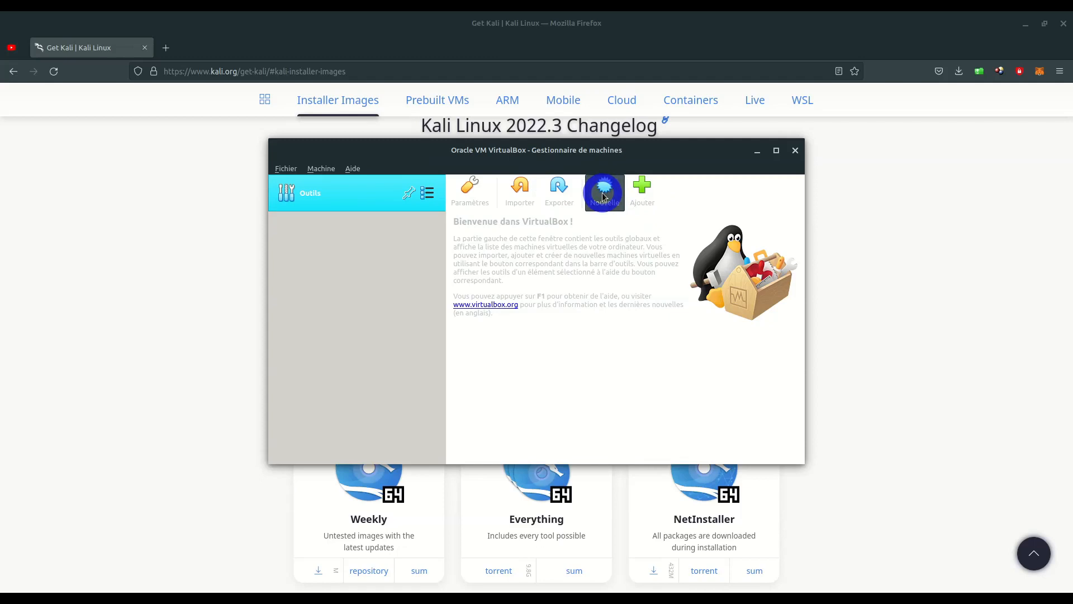
click(609, 271)
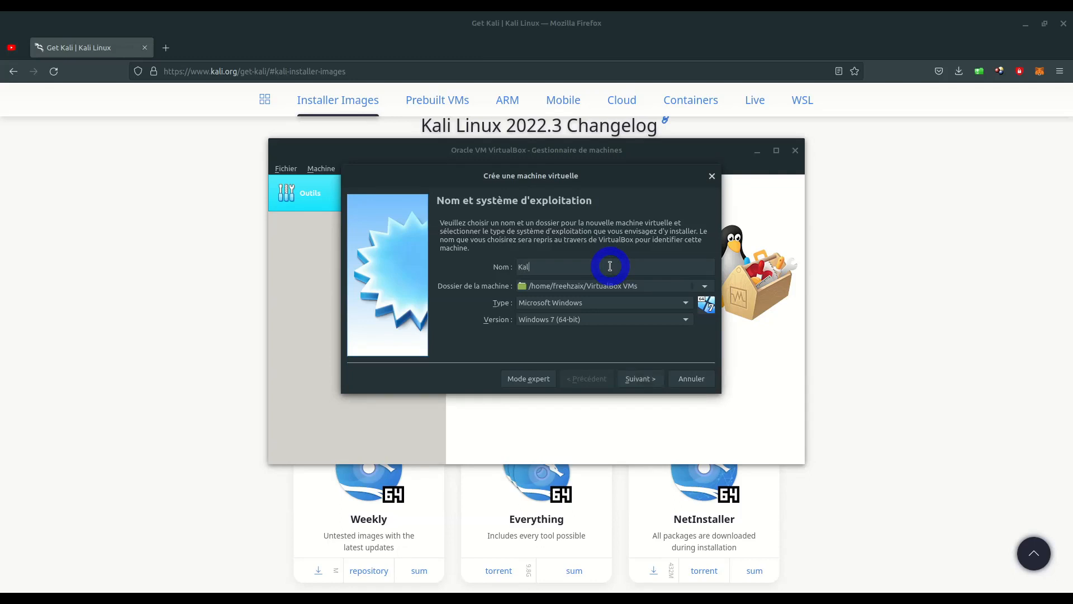
text(KaliMachine)
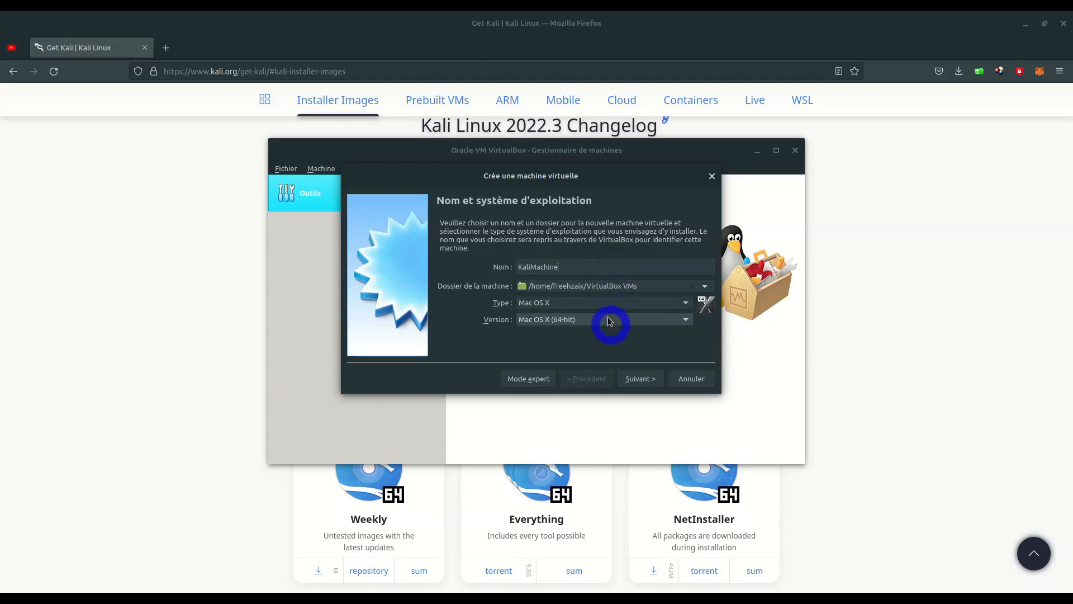
click(598, 301)
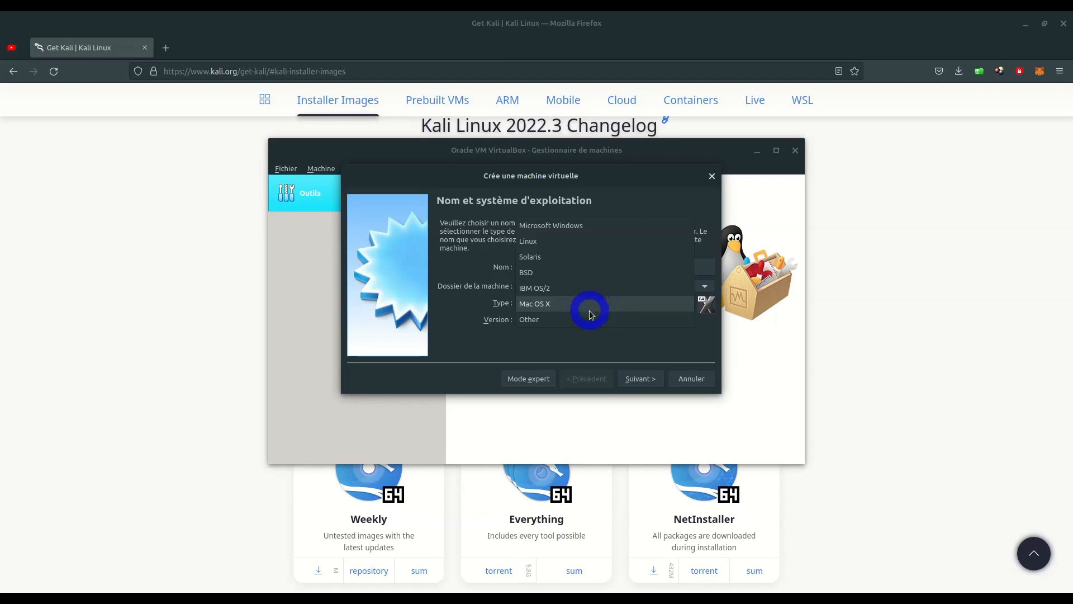
click(546, 241)
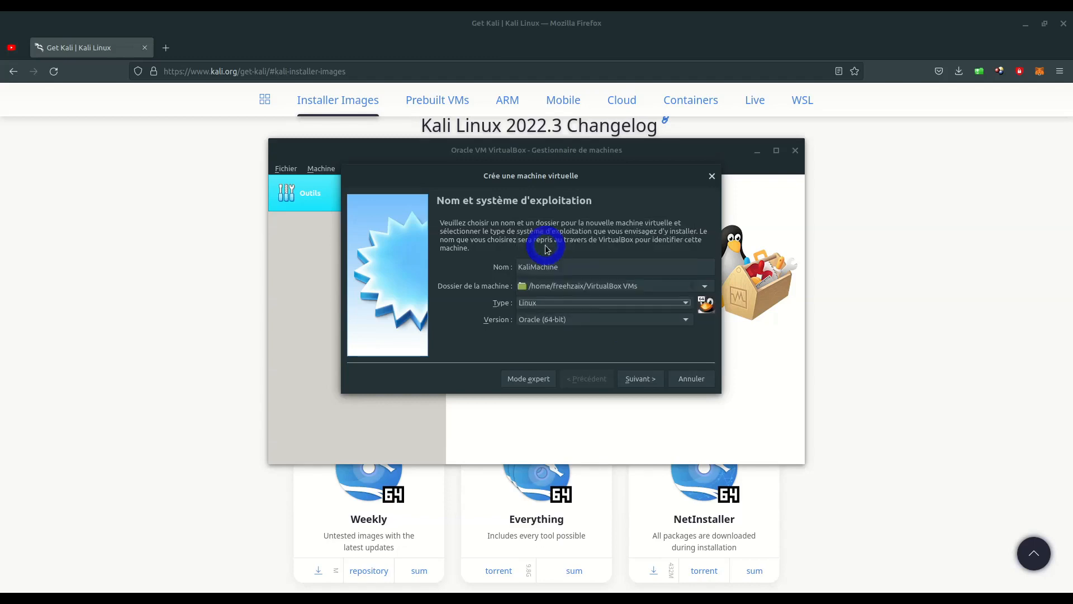
click(580, 322)
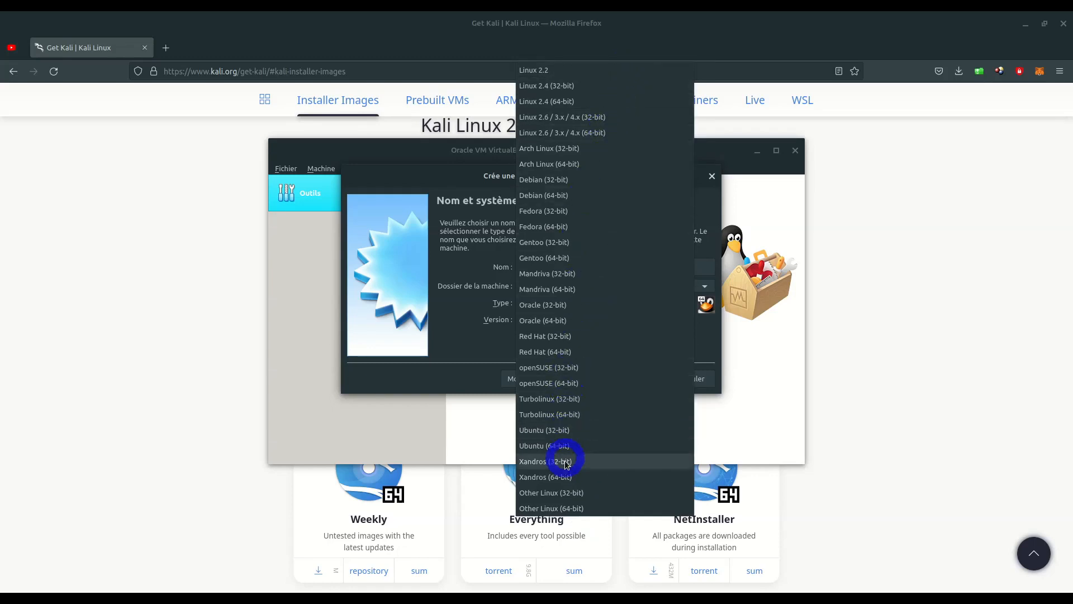
click(571, 509)
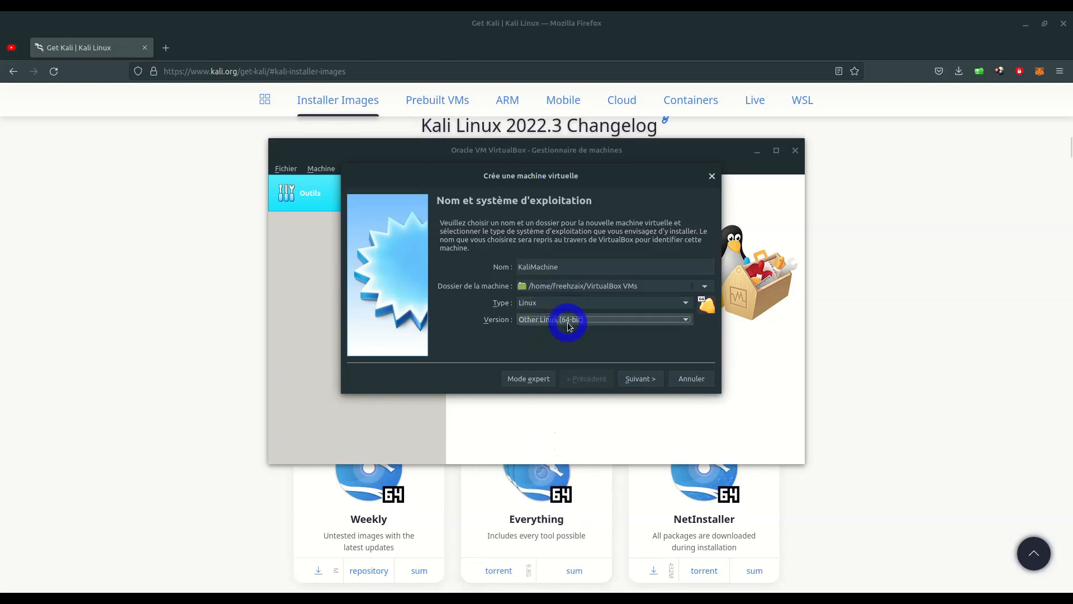
click(639, 382)
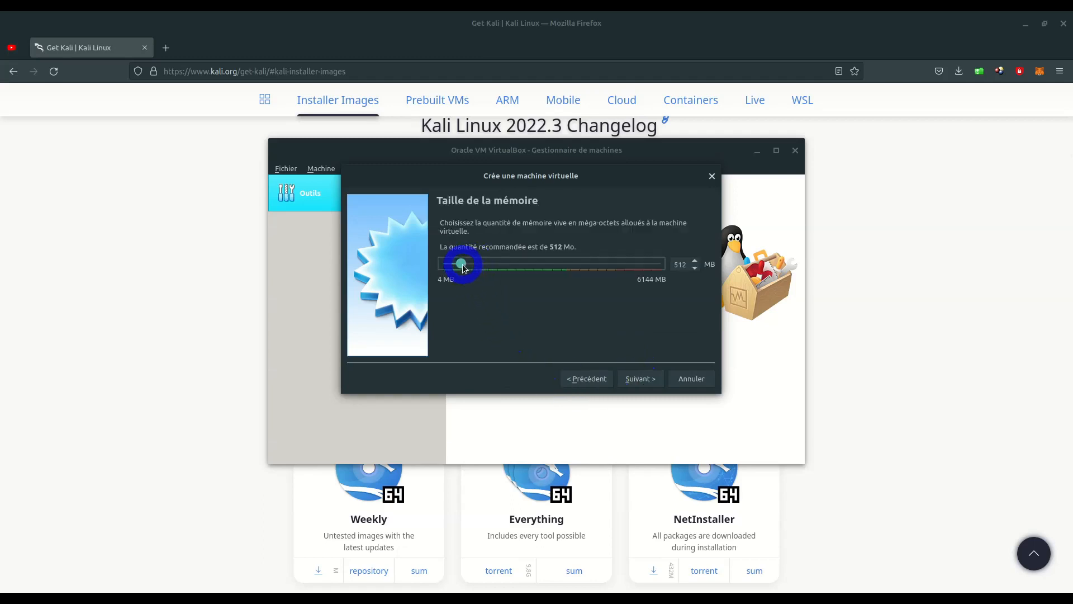
Allocate 512 MB of memory to the virtual machine and continue to the hard disk options.
drag(462, 268, 542, 264)
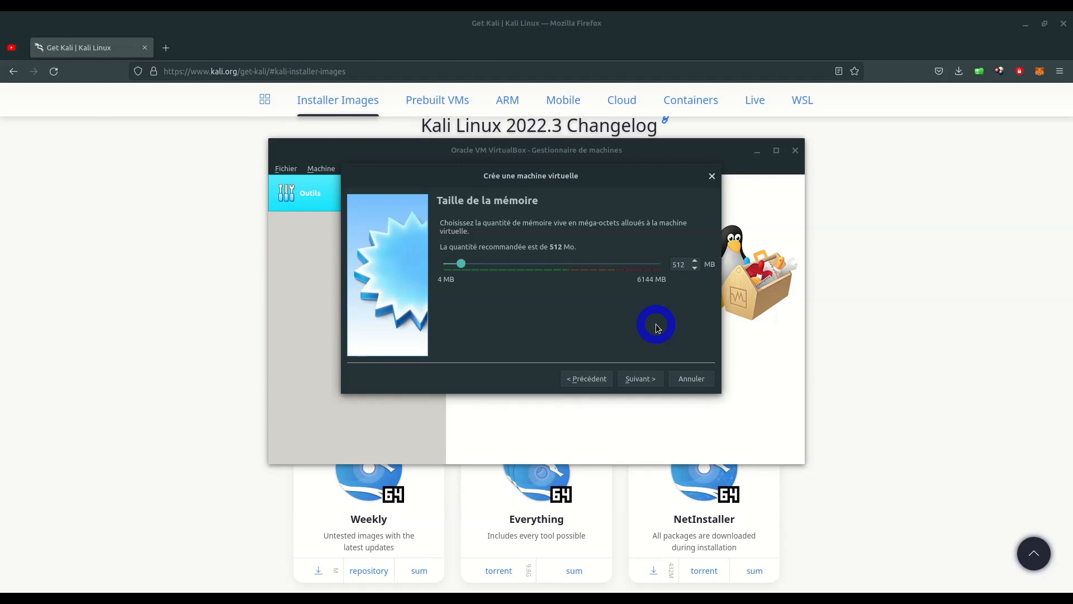
click(640, 380)
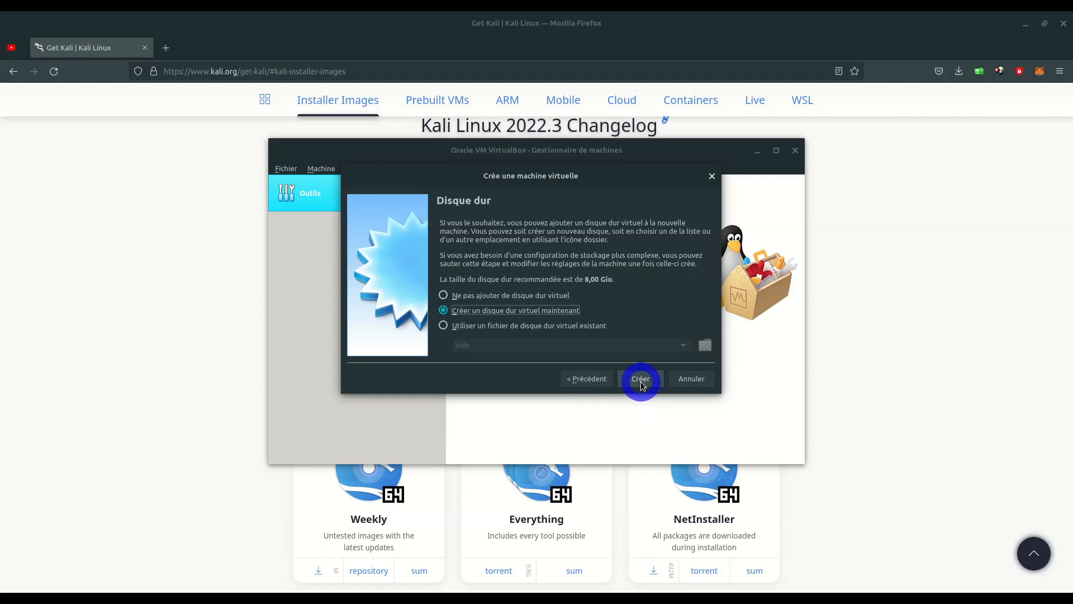
Choose to create a virtual hard disk now, with file type VDI (VirtualBox Disk Image) and dynamically allocated storage.
click(641, 380)
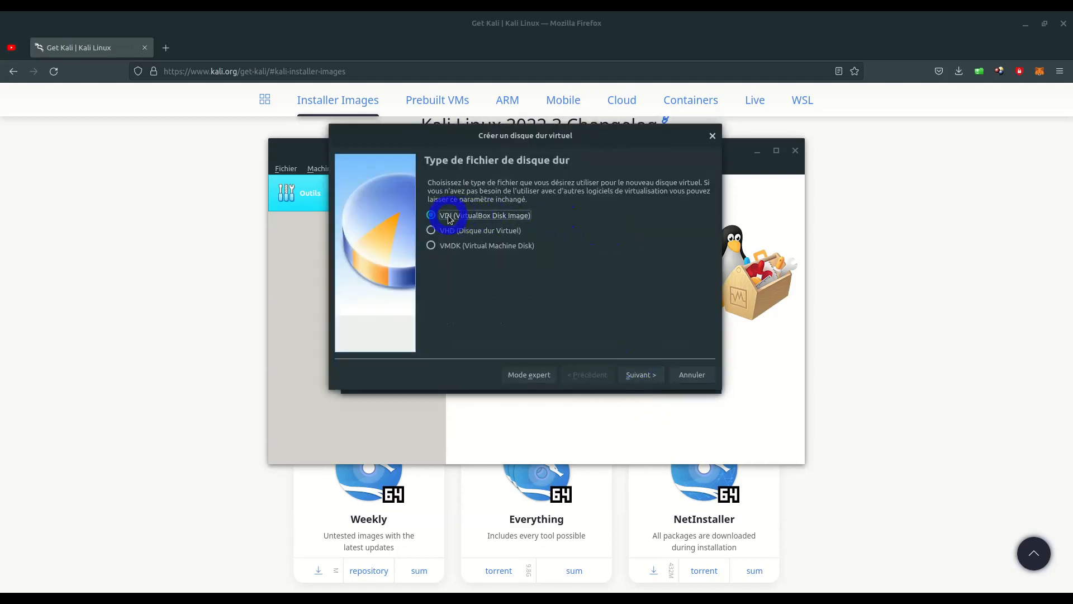
click(660, 382)
click(466, 279)
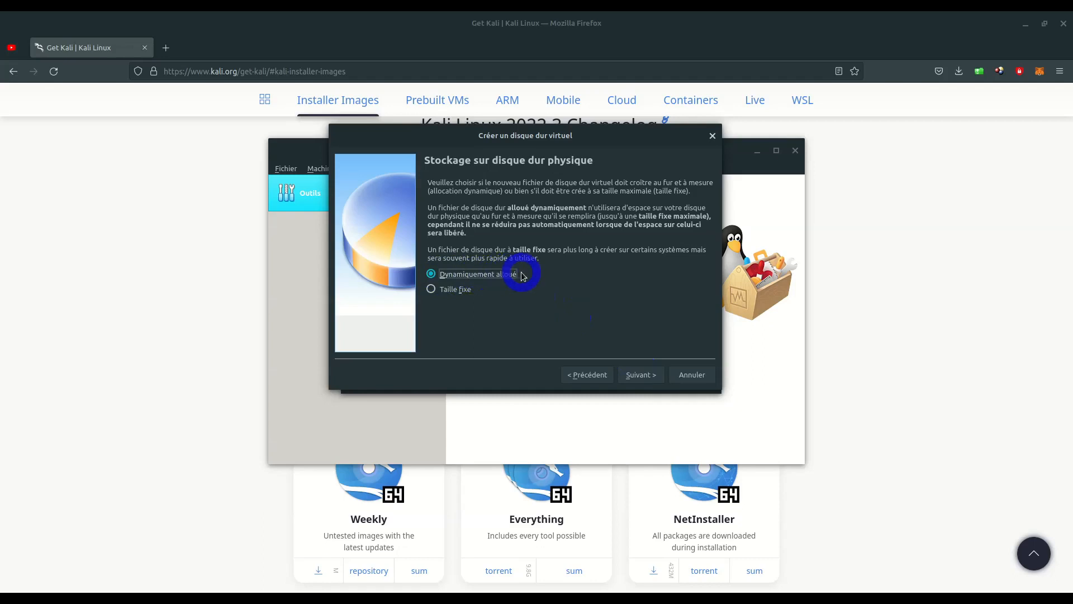
click(642, 377)
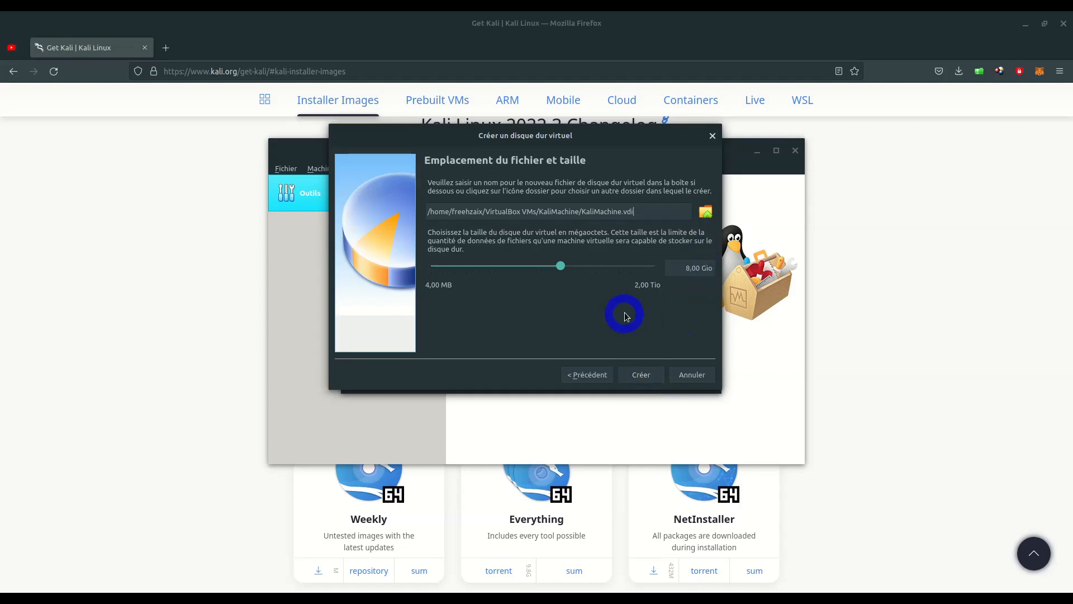
Set the virtual hard disk size to 20 Gio and create the disk.
click(692, 268)
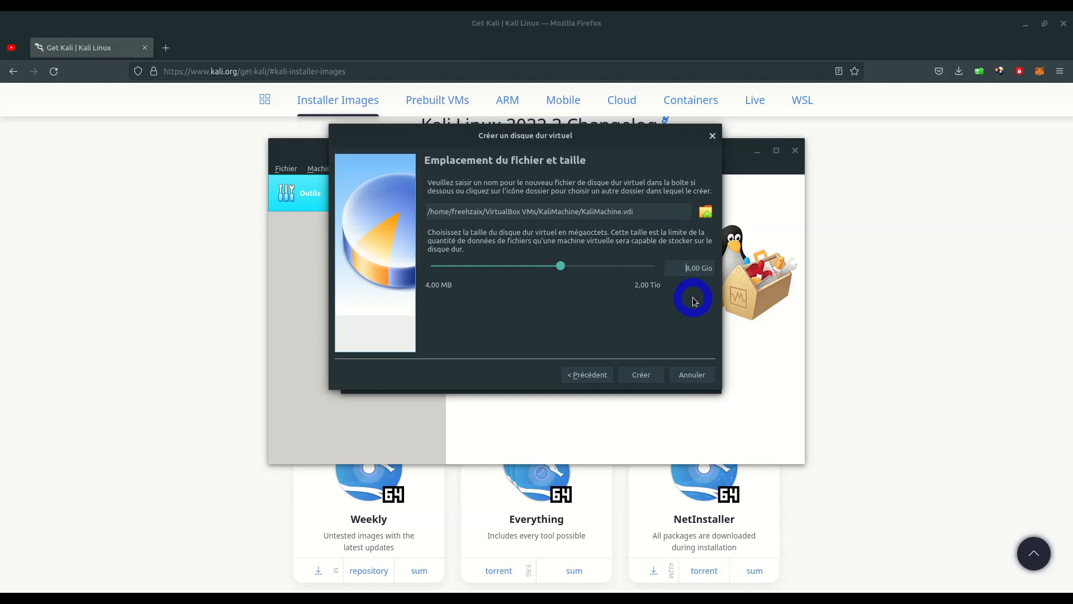
key(BackSpace)
text(20)
click(637, 380)
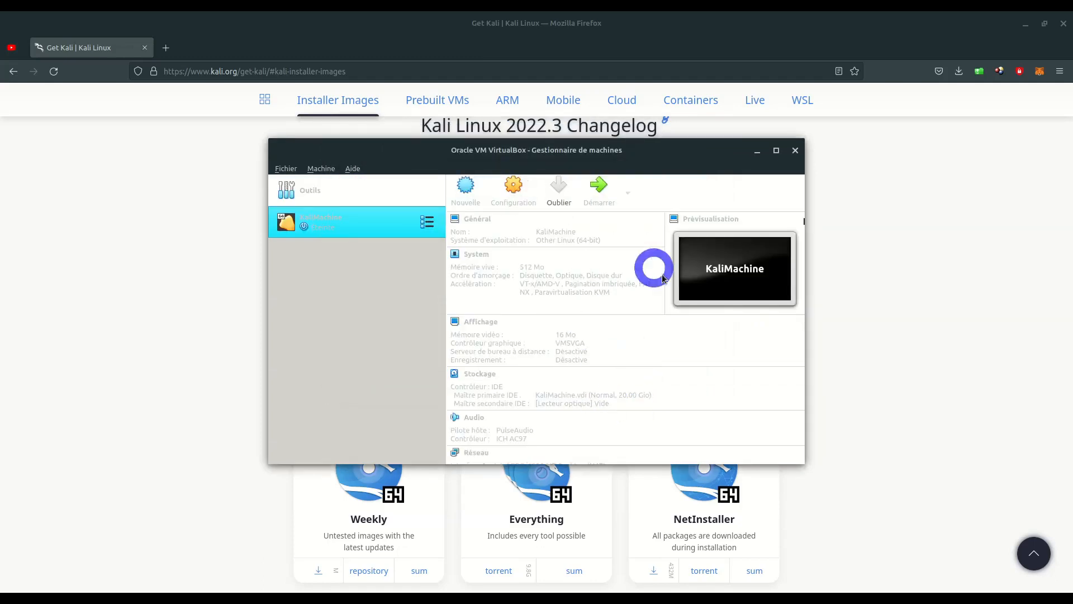
click(564, 408)
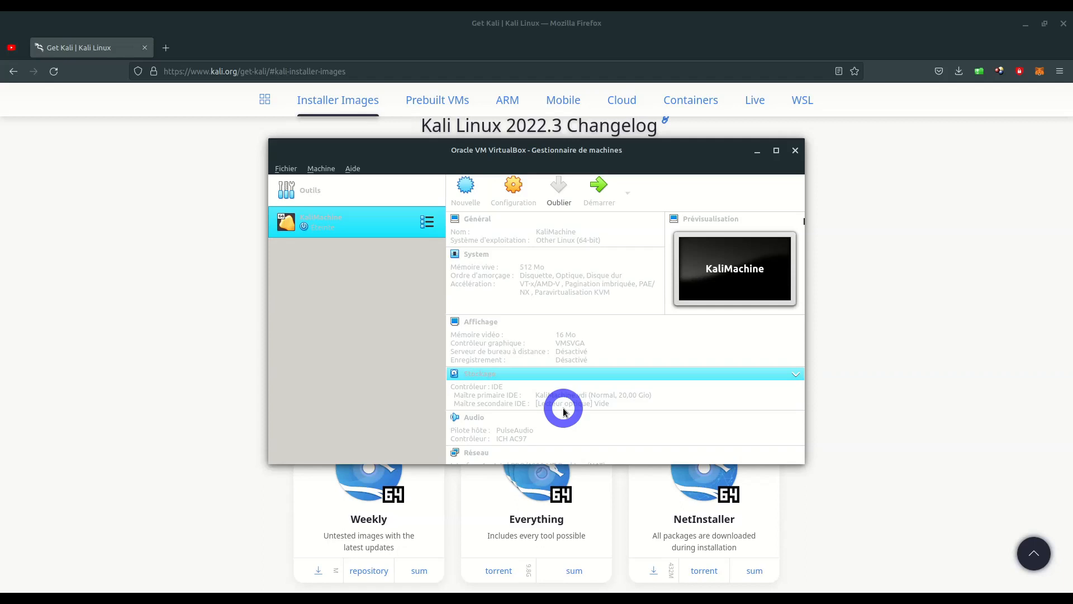
click(189, 597)
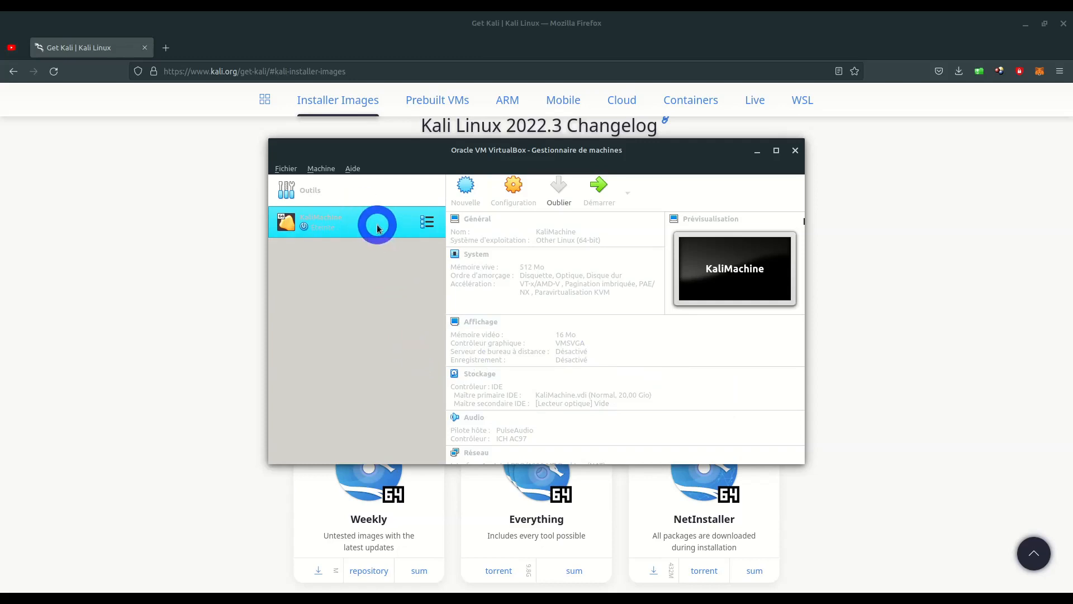
Start KaliMachine and open the optical disk selector for its start-up disk.
click(597, 191)
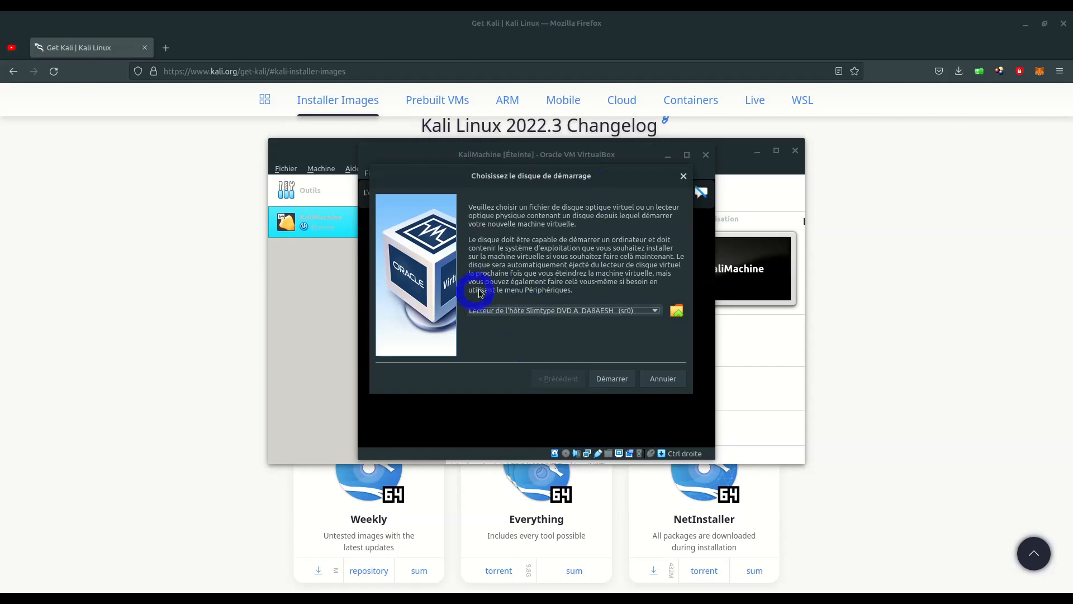
click(625, 310)
click(652, 345)
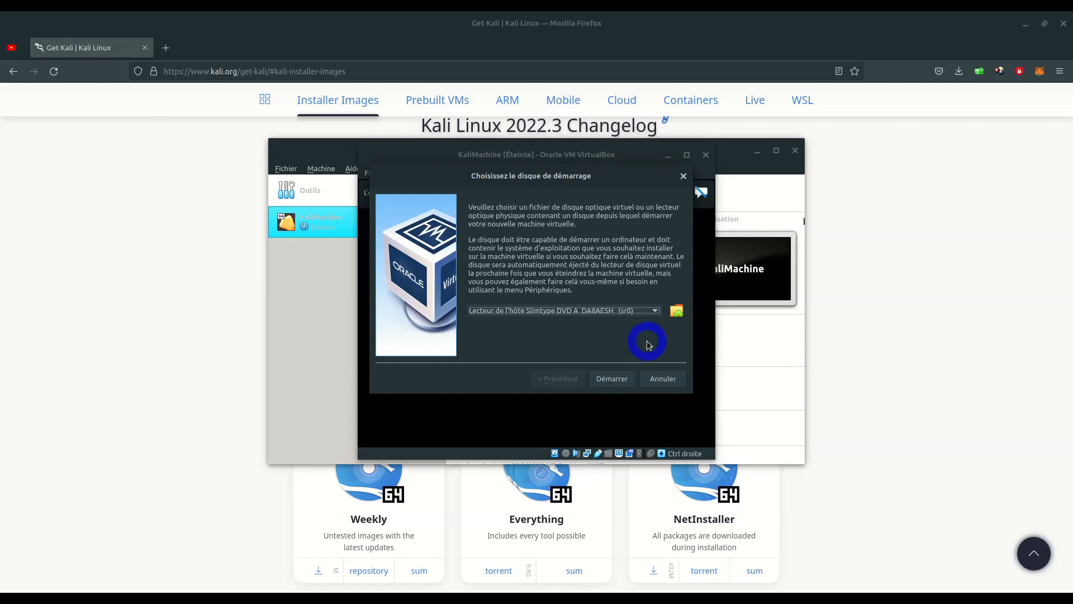
click(677, 311)
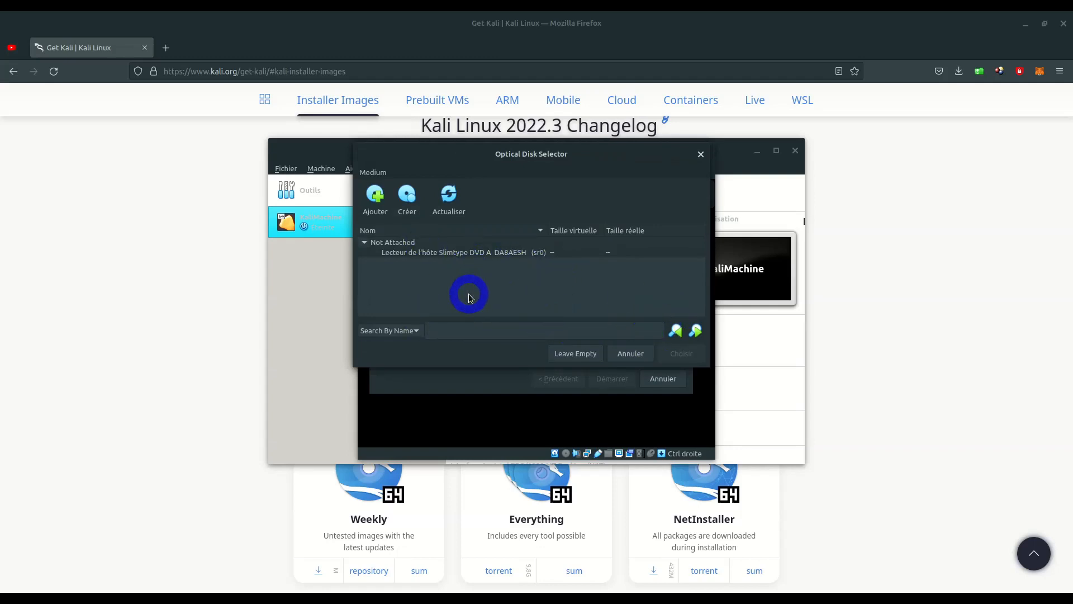
Add kali-linux-2022.3-installer-amd64.iso from the Téléchargements folder, choose it as start-up disk and boot the machine.
click(377, 197)
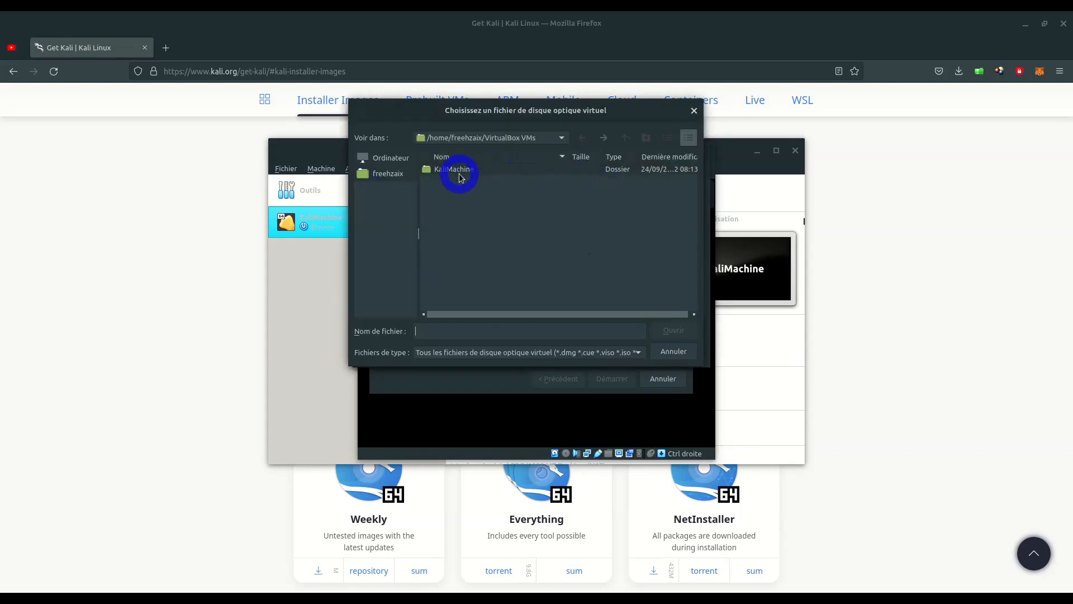
click(387, 174)
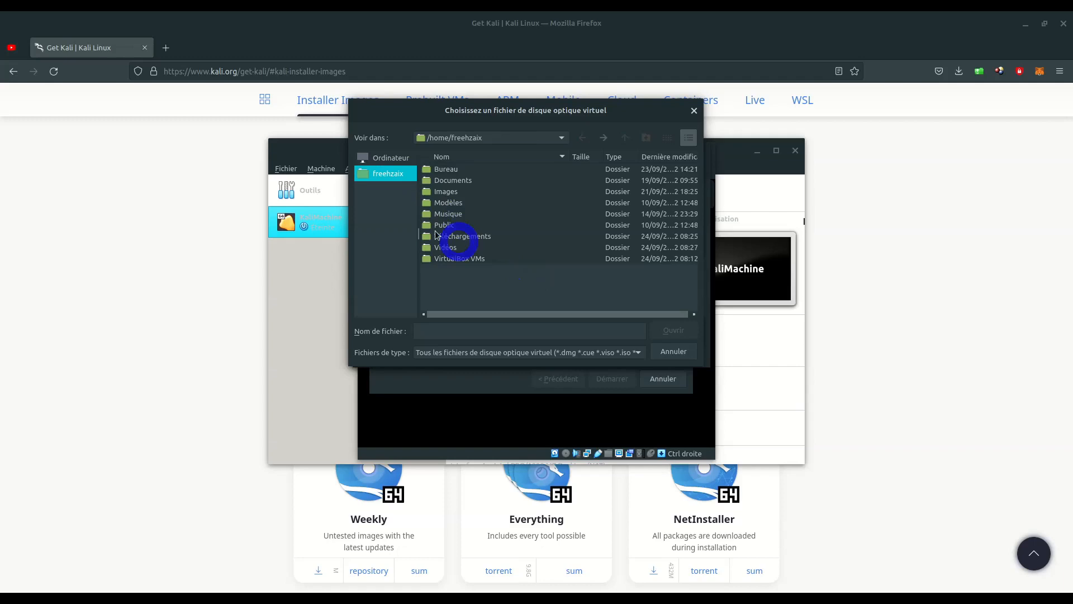
double_click(437, 236)
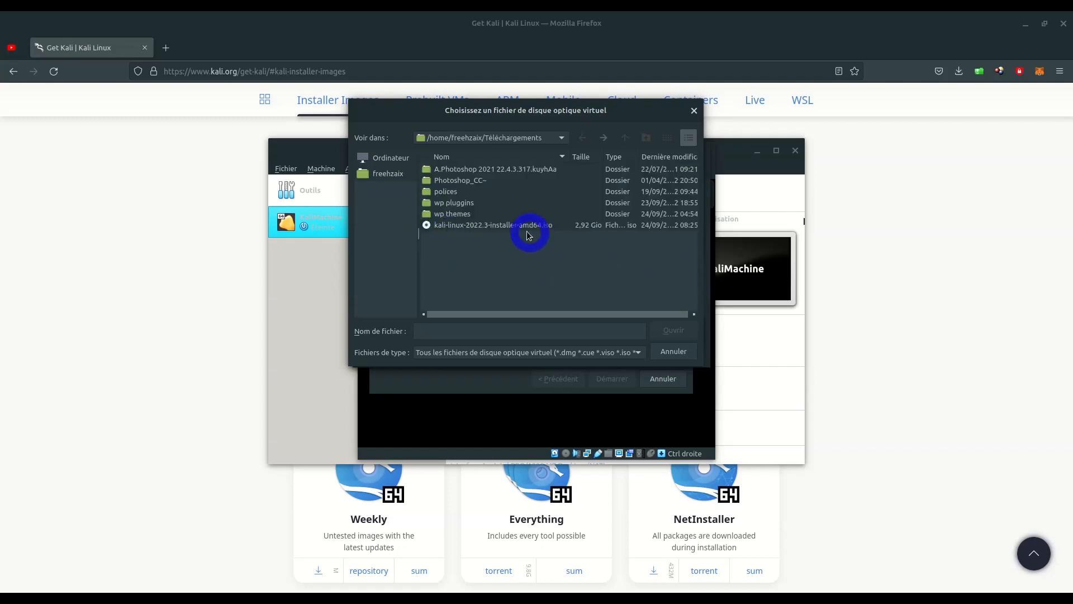
click(463, 226)
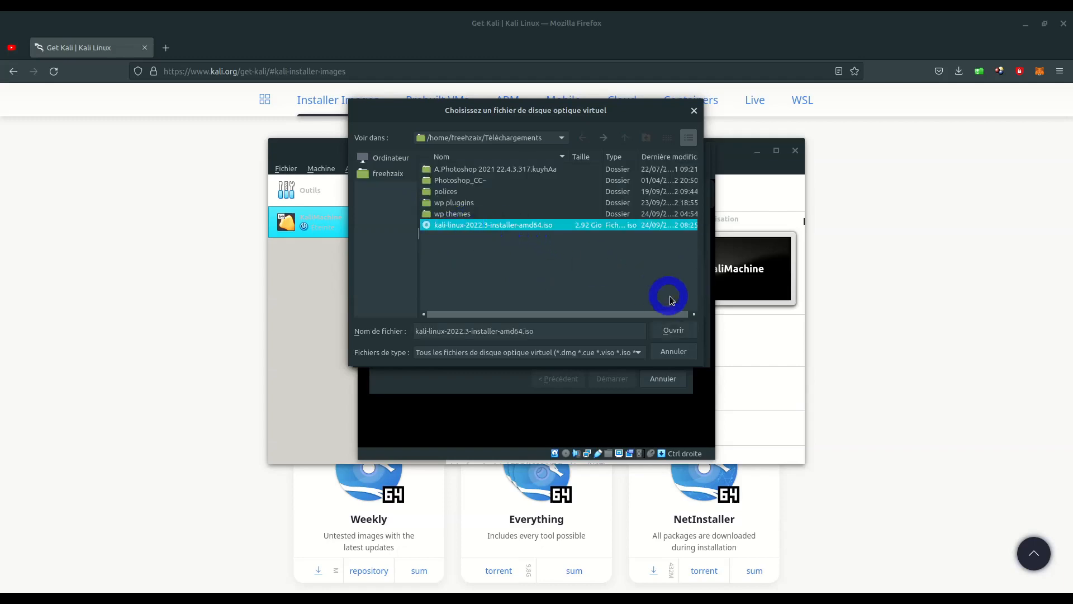
click(675, 331)
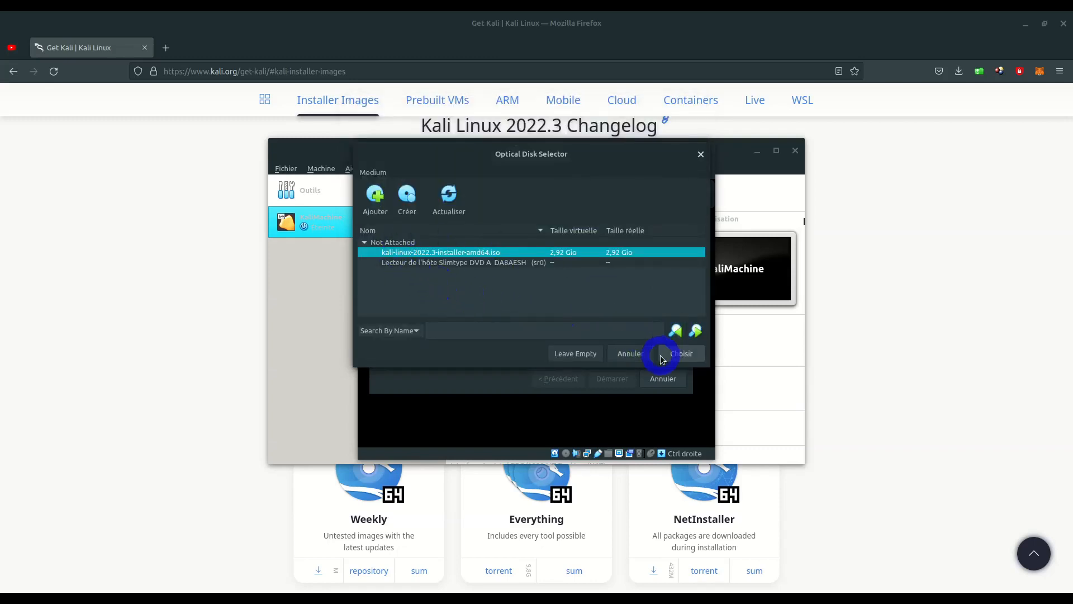
click(683, 355)
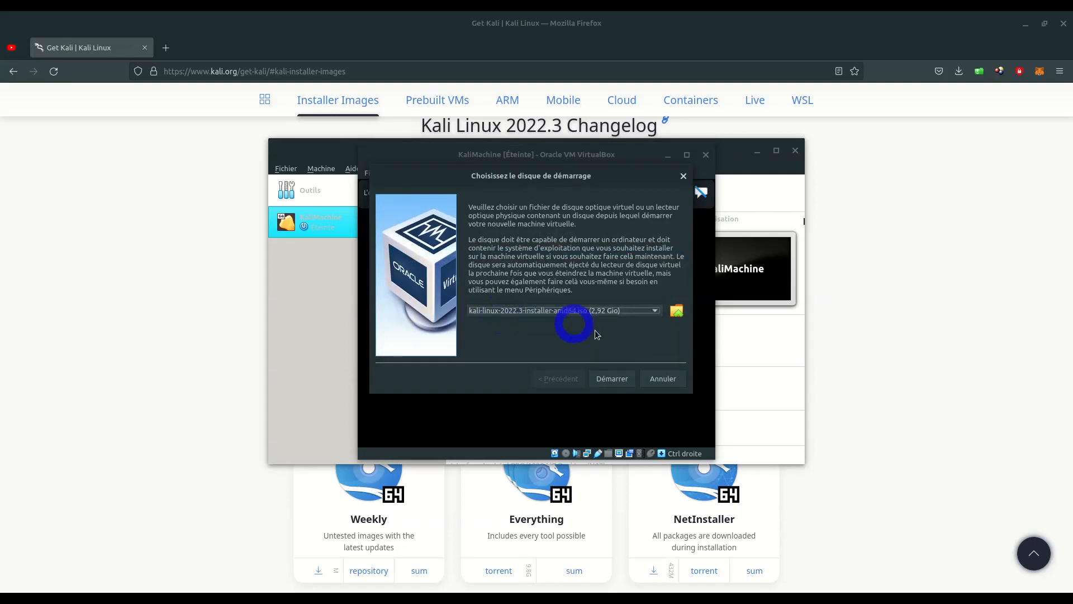
click(613, 378)
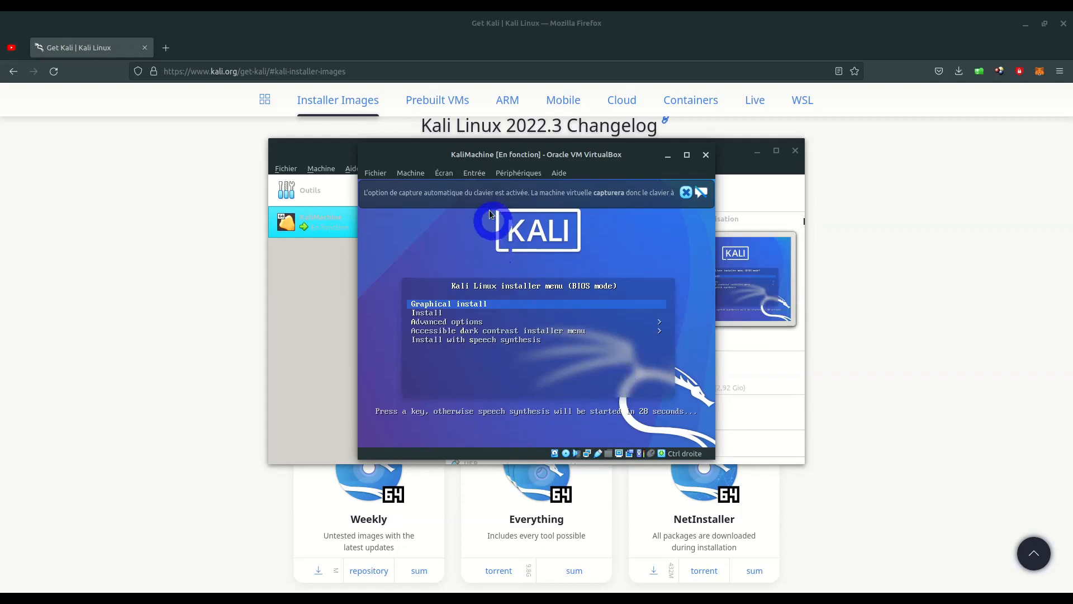
Switch the running KaliMachine to full-screen mode.
click(445, 173)
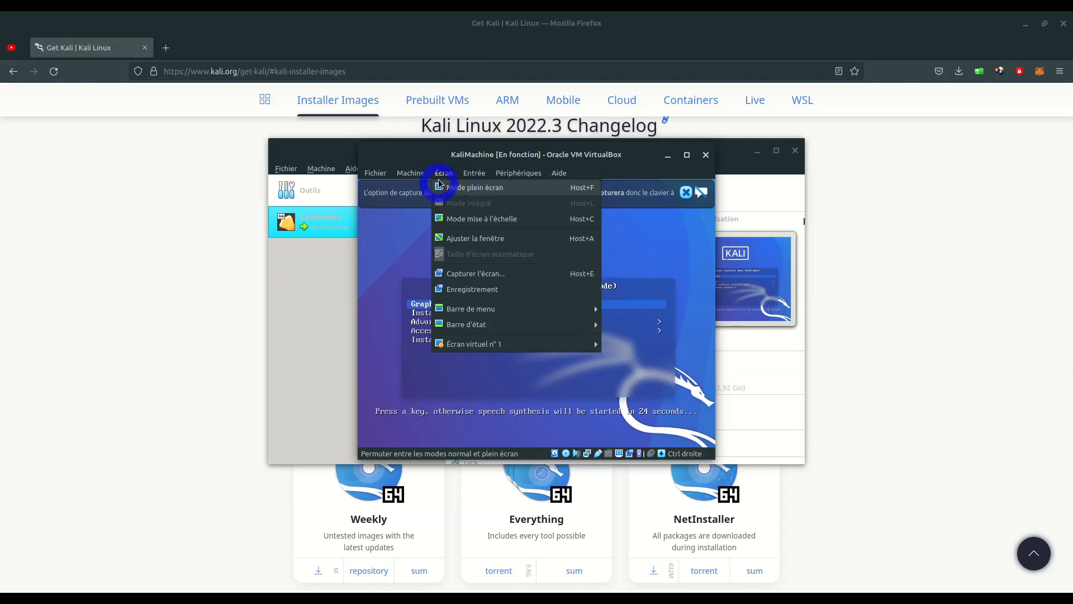
click(472, 190)
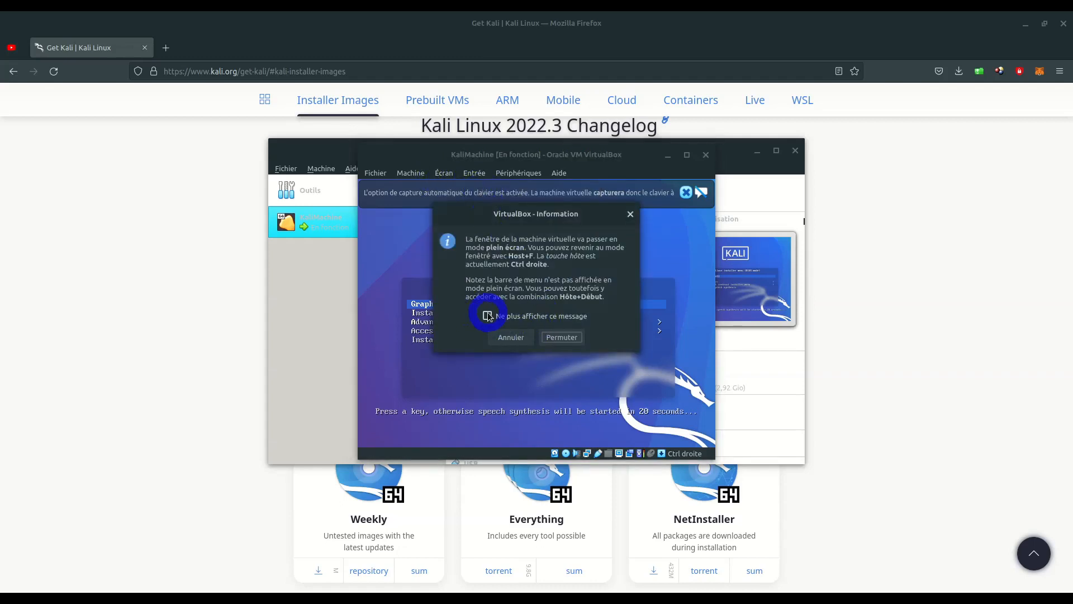
click(578, 332)
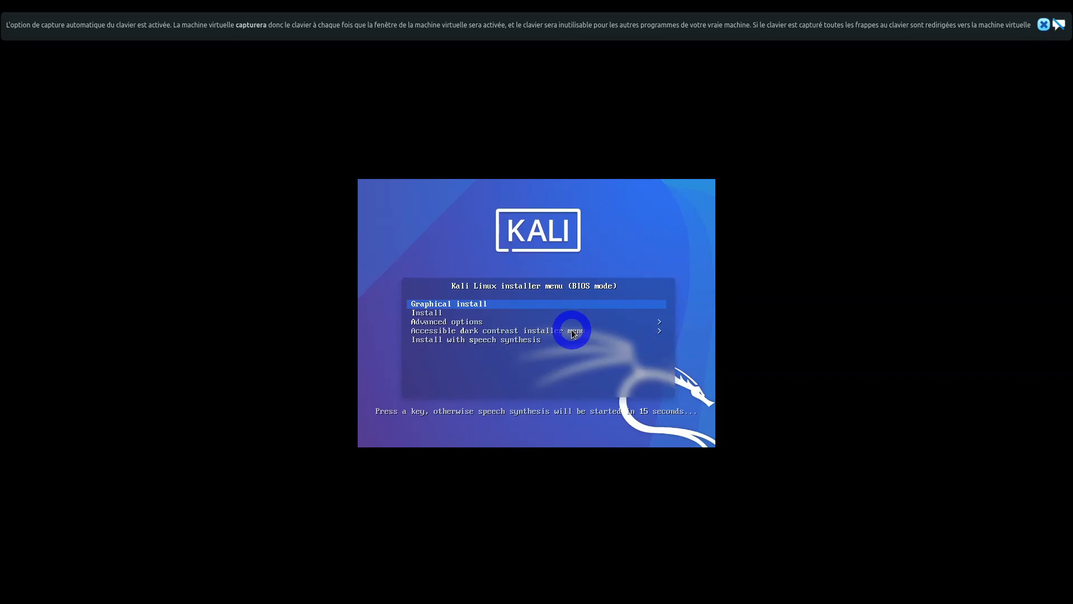
Return the virtual machine to windowed mode and switch it back to full screen.
key(Control_R+f)
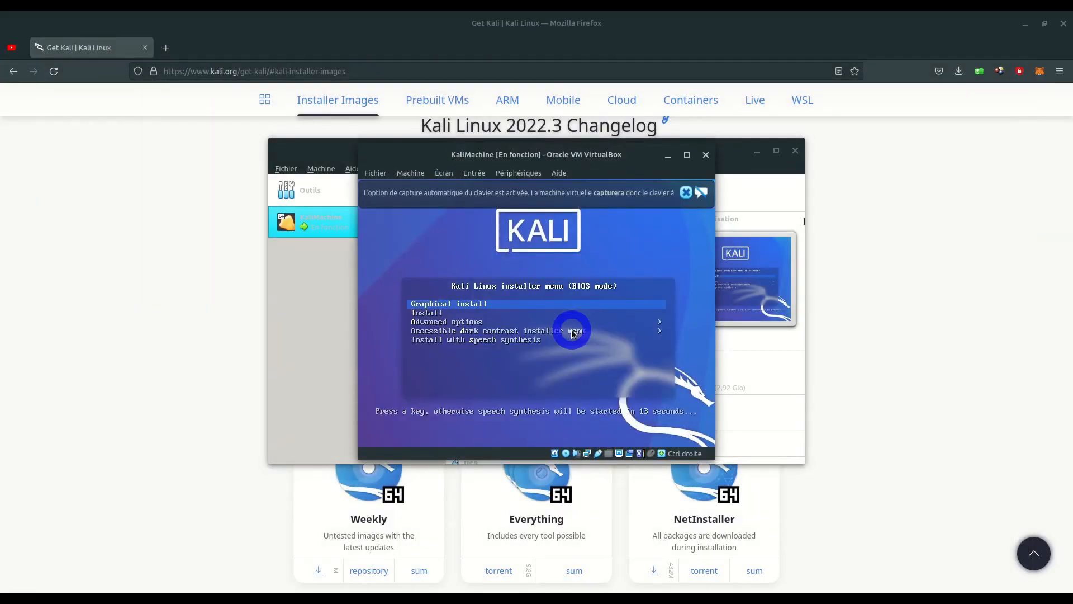
key(Control_R+f)
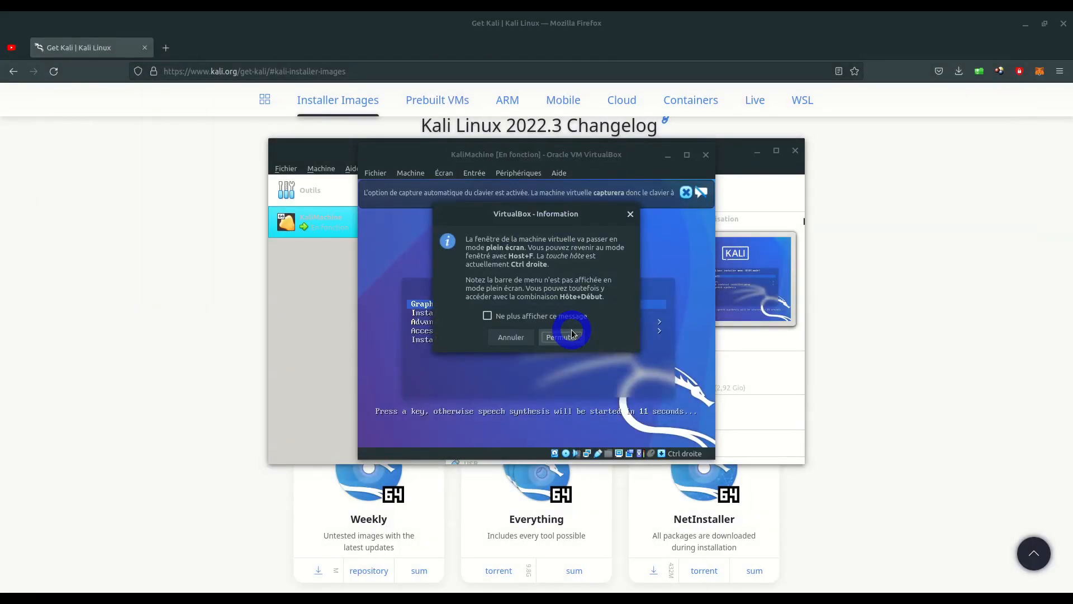
click(571, 335)
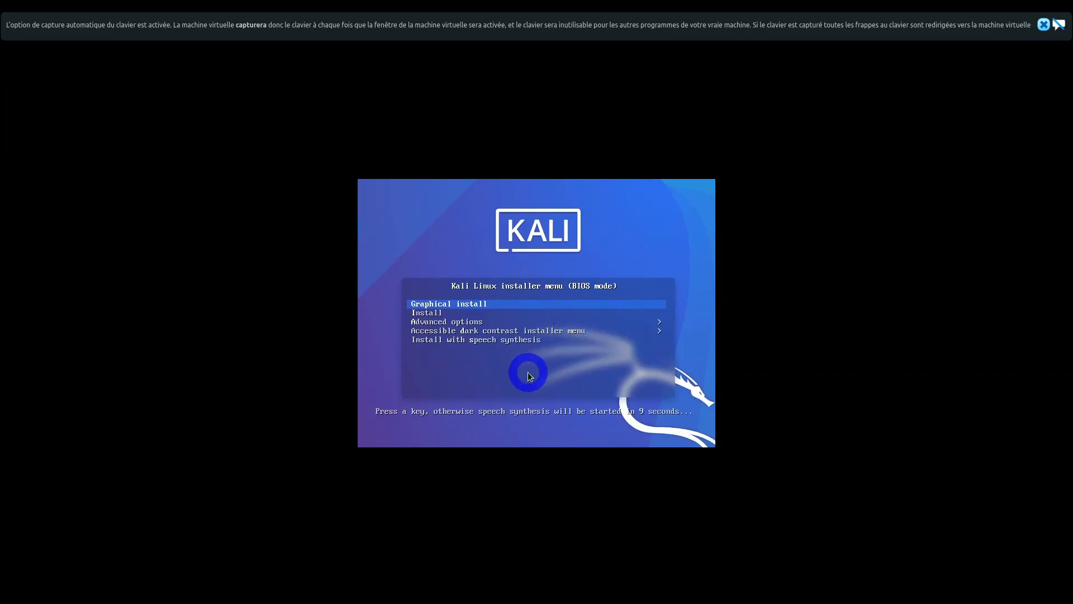
Start the Graphical install from the Kali Linux installer menu and continue past the low memory notice.
click(437, 306)
click(565, 382)
key(Down)
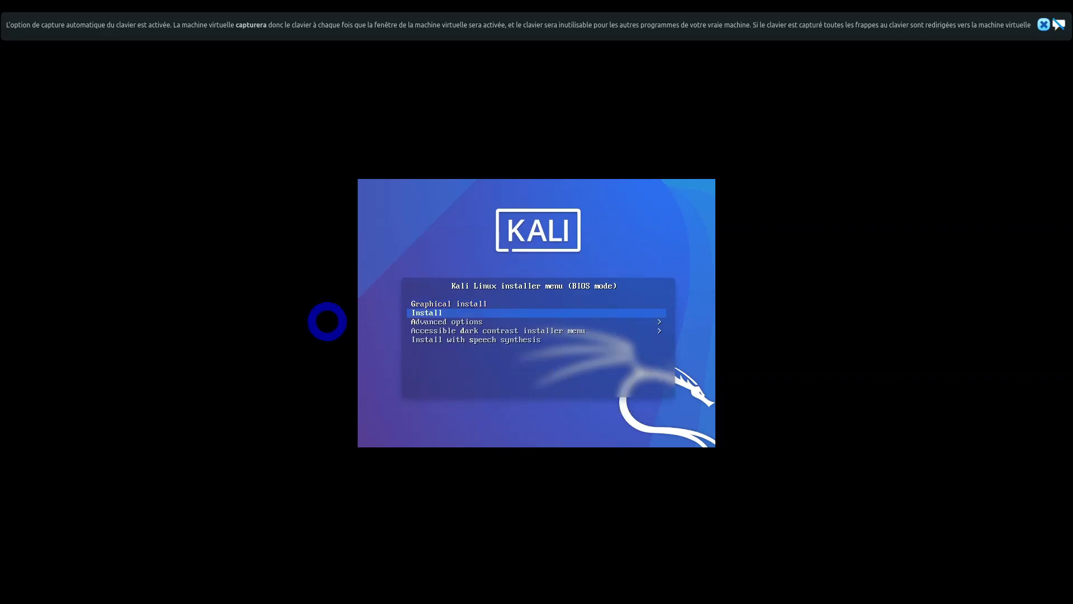
key(Up)
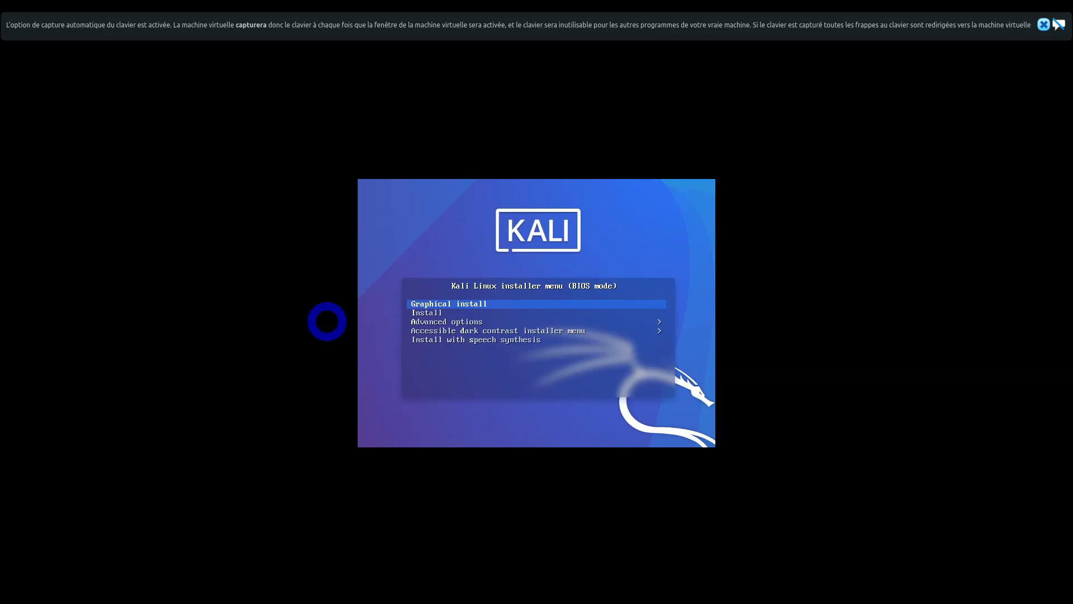
key(Return)
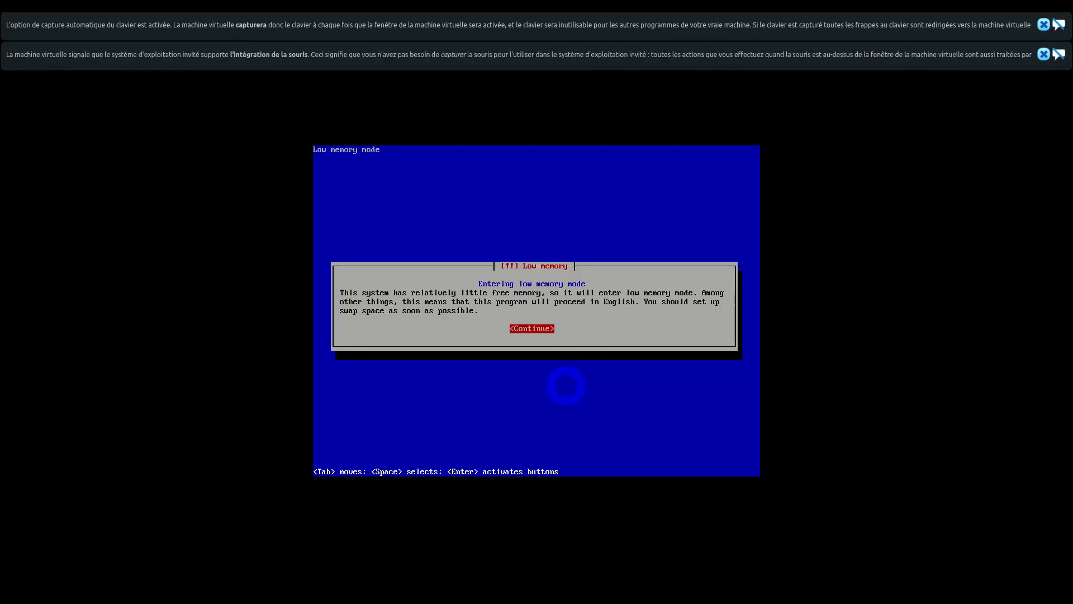
key(Return)
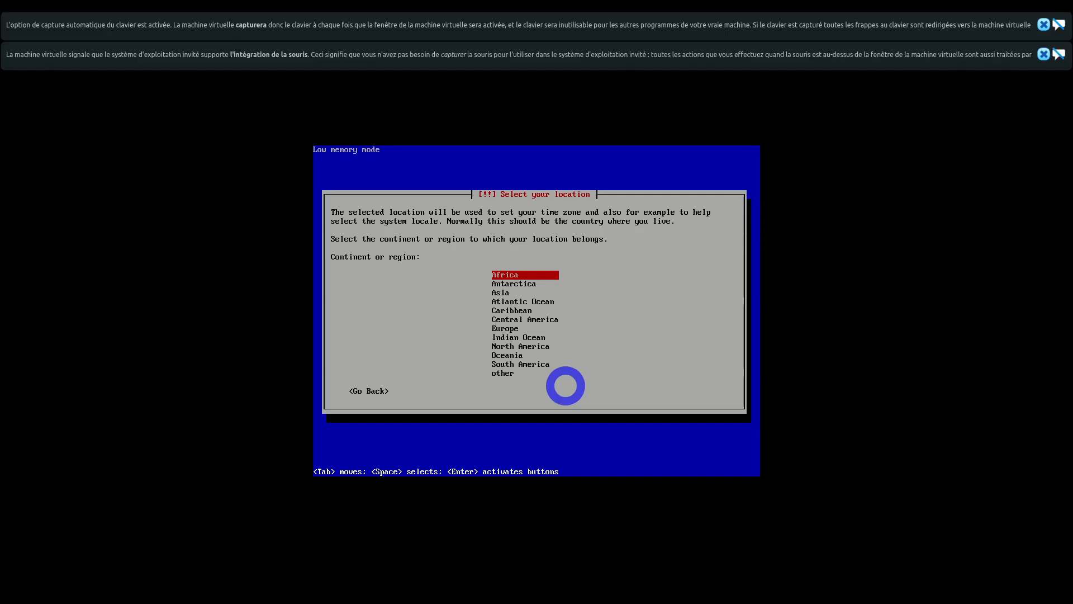
Set the installation location to the Africa region and the country Burkina Faso.
key(Return)
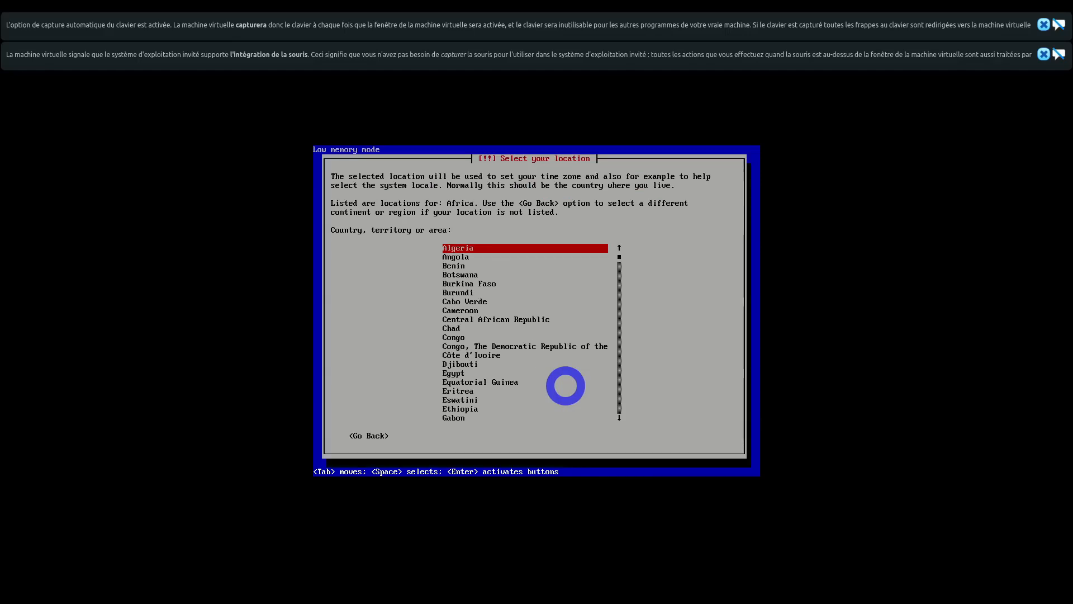
key(Down)
key(Down)
key(Down)
key(Down)
key(Down)
key(Down)
key(Down)
key(Down)
key(Down)
key(Down)
key(Down)
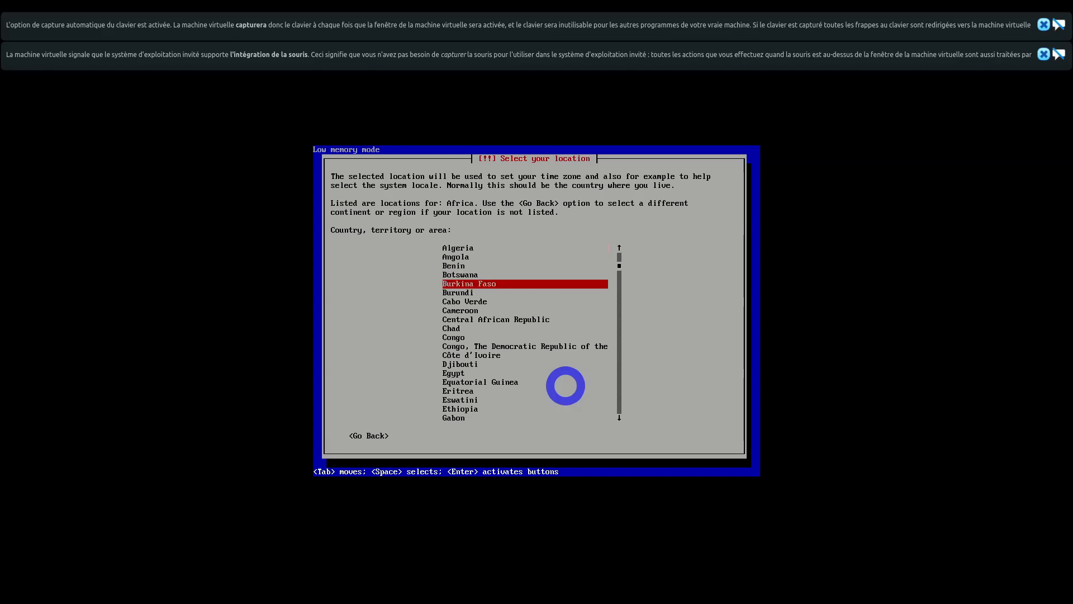
key(Return)
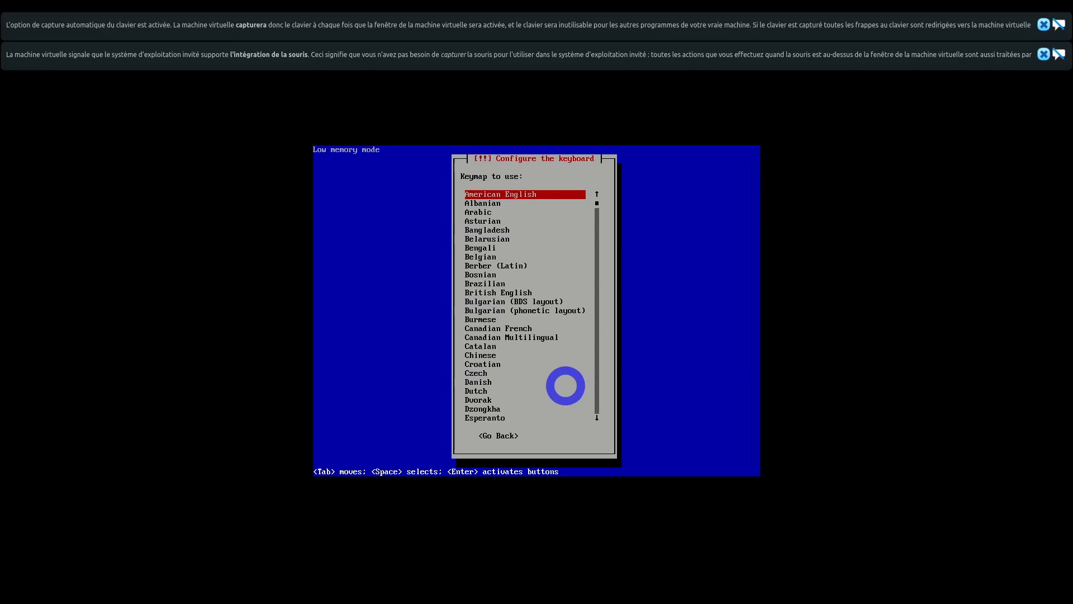
Choose French as the keymap and continue to the network configuration.
key(Down)
key(Down)
key(Down)
key(Down)
key(Down)
key(Down)
key(Down)
key(Down)
key(Down)
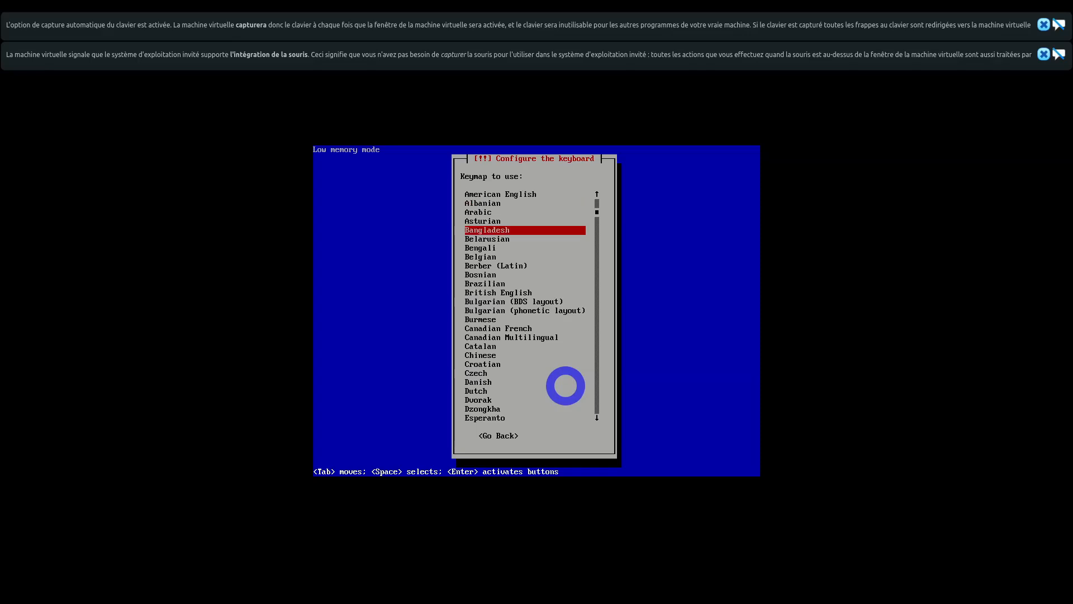
key(Down)
key(Down)
key(Down)
key(Down)
key(Down)
key(Down)
key(Down)
key(Down)
key(Down)
key(Down)
key(Down)
key(Down)
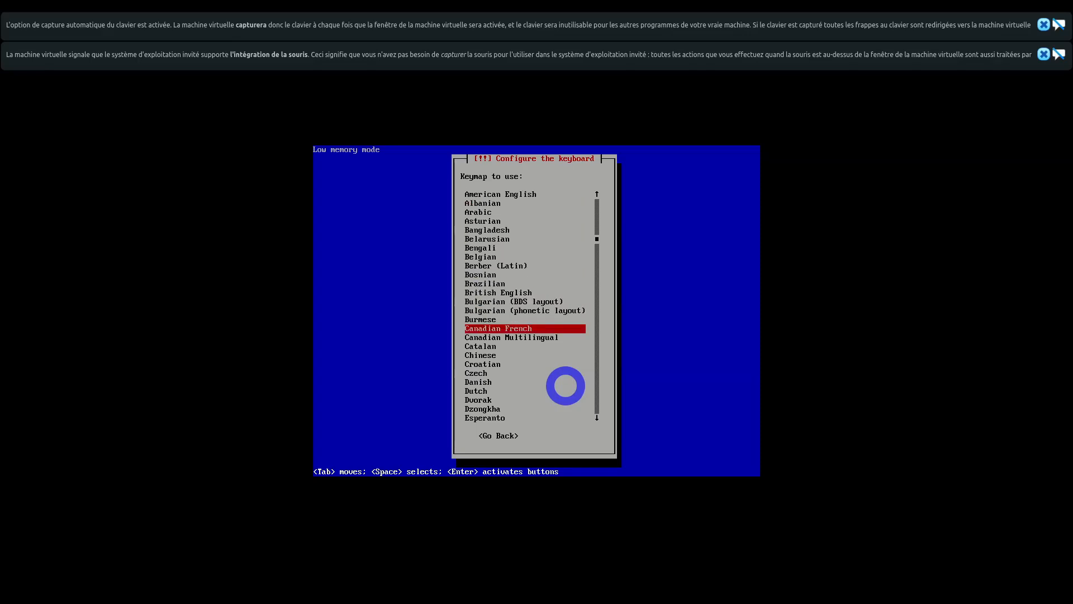
key(Down)
key(Down)
key(Down)
key(Down)
key(Down)
key(Down)
key(Down)
key(Down)
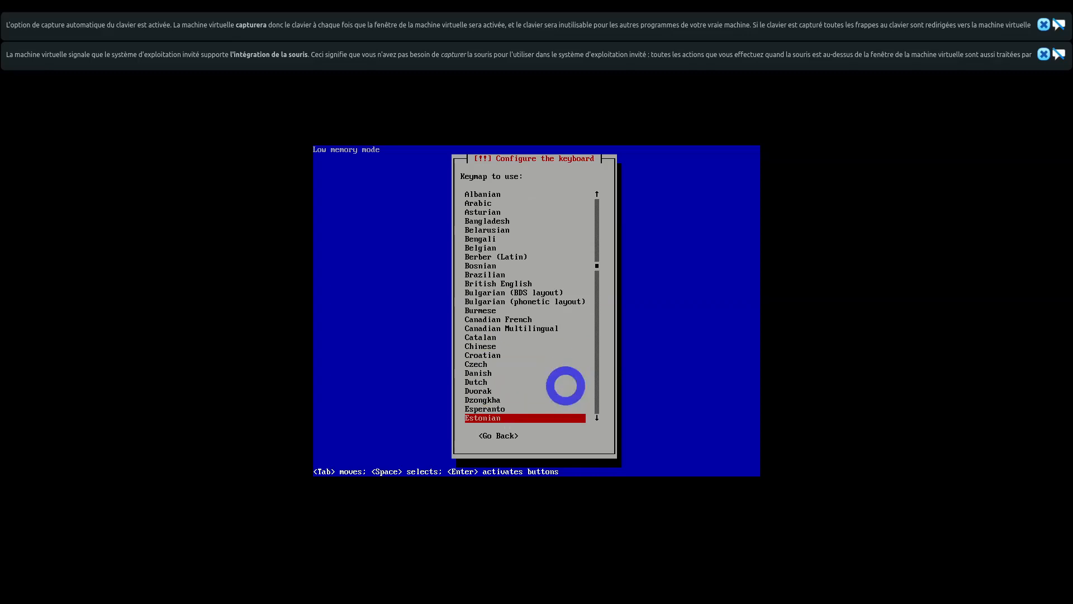
key(Down)
key(Up)
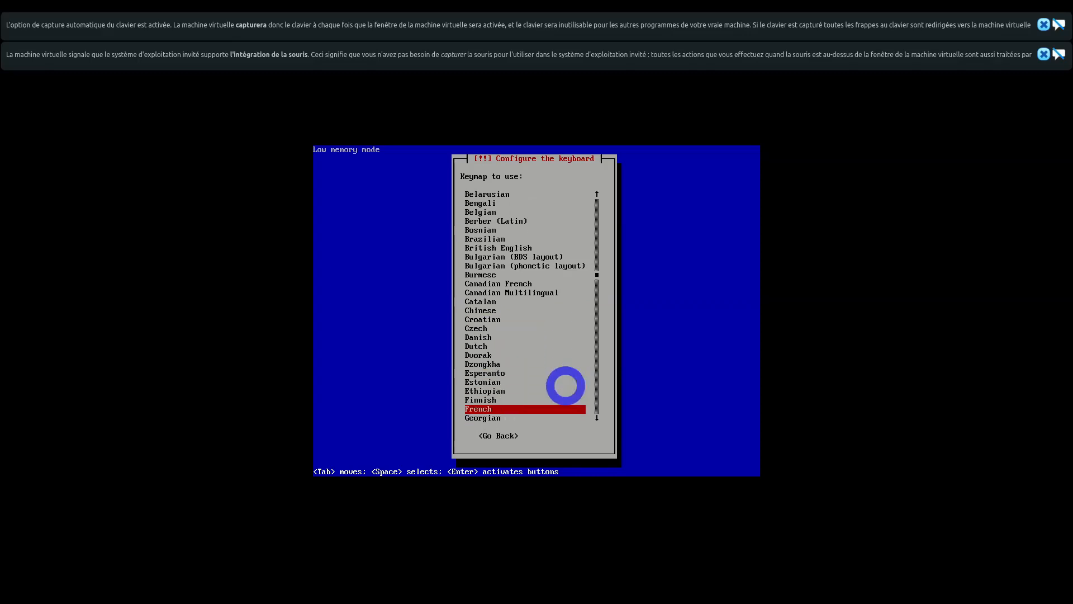
key(Return)
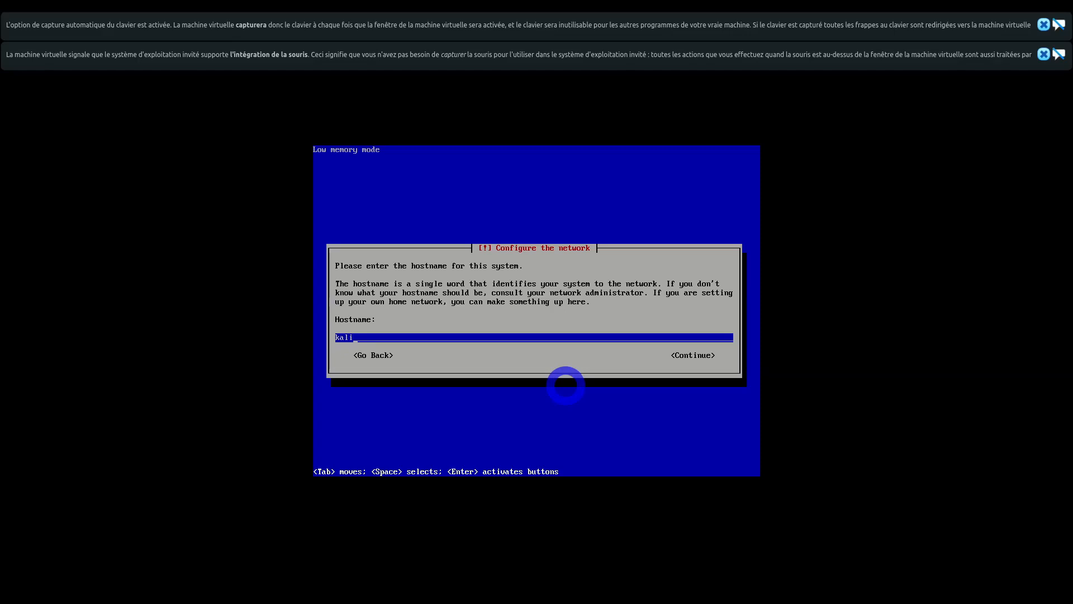
Accept kali as the hostname and set the domain name to freehzaix.com.
key(Return)
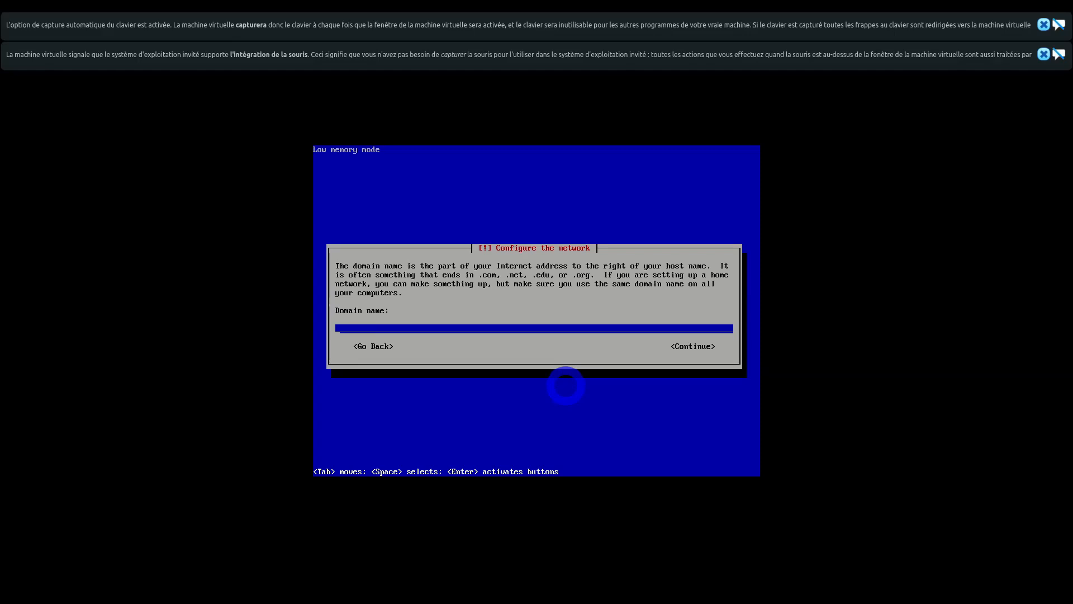
text(freehzaix.com)
key(Return)
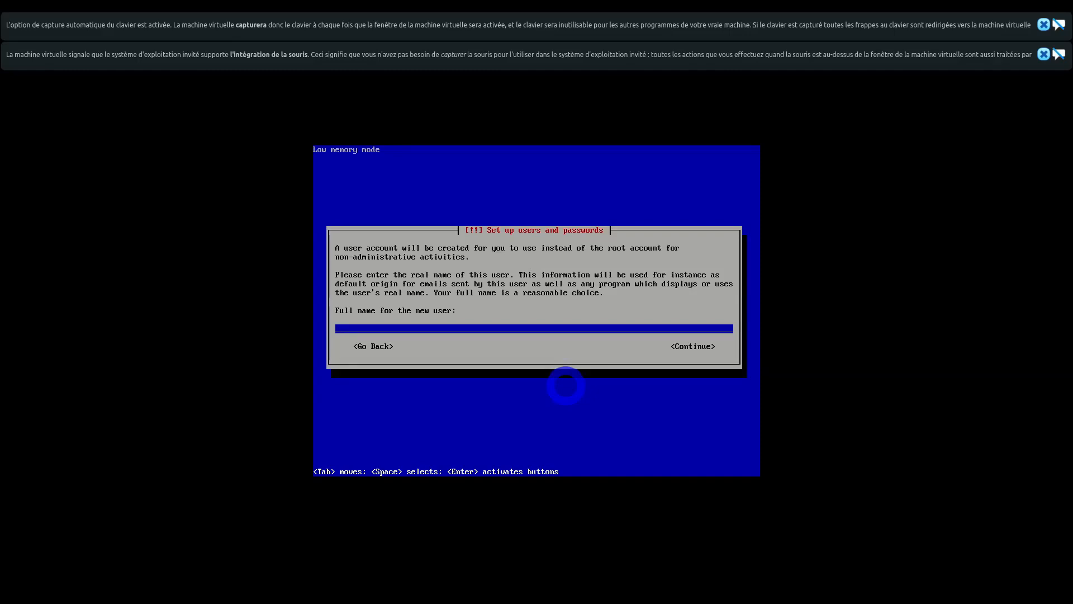
Try to set up the new user account with root as both the full name and the username.
text(roo)
key(Return)
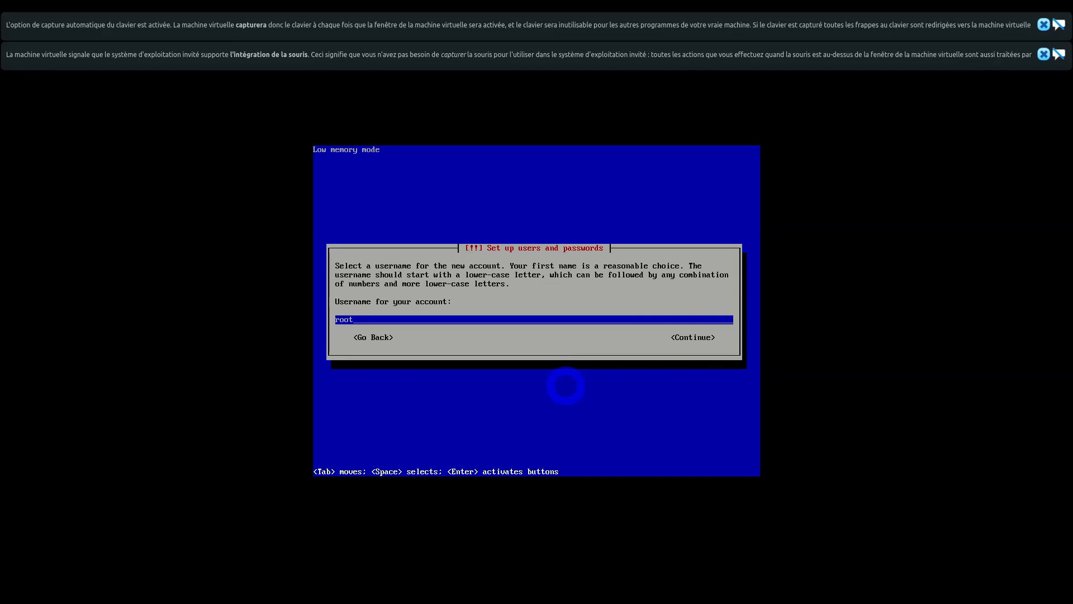
key(Return)
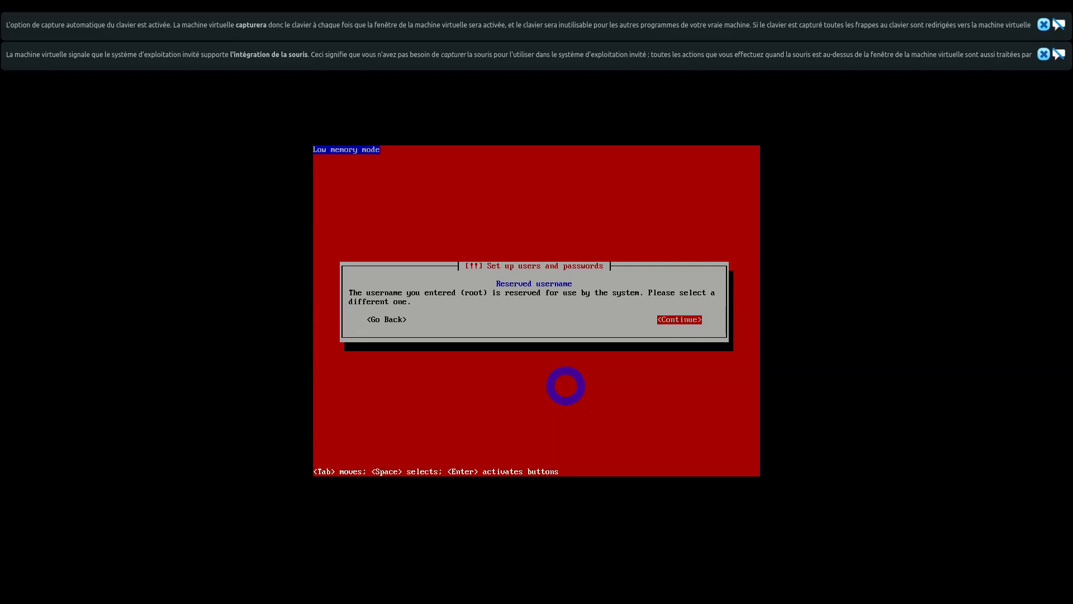
key(Return)
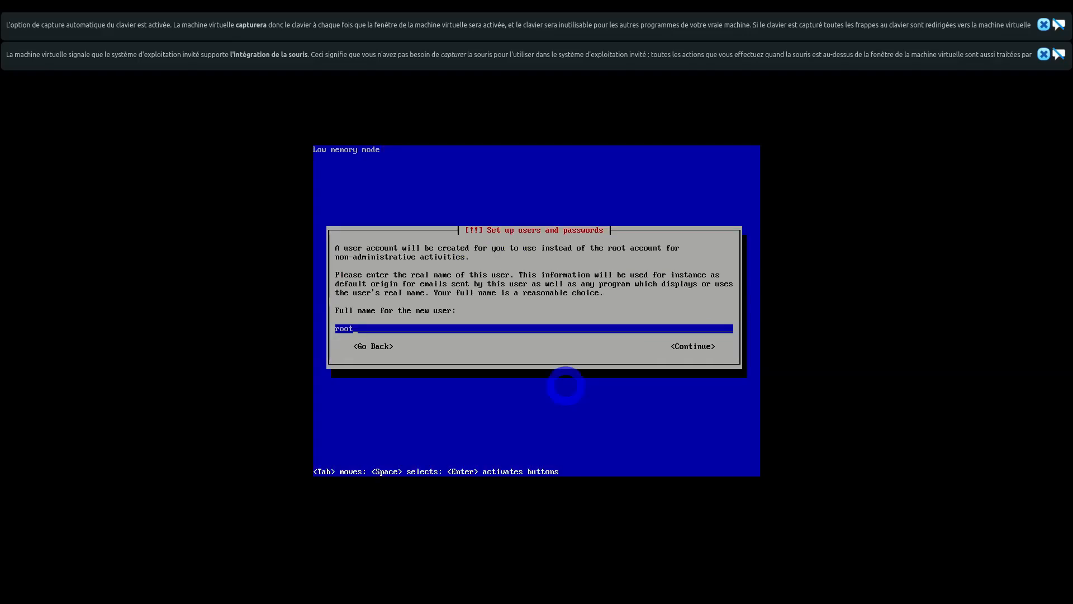
Replace root with the person's own name as the new user's full name and with their first name as the account username.
key(BackSpace)
key(BackSpace)
text(je)
key(Return)
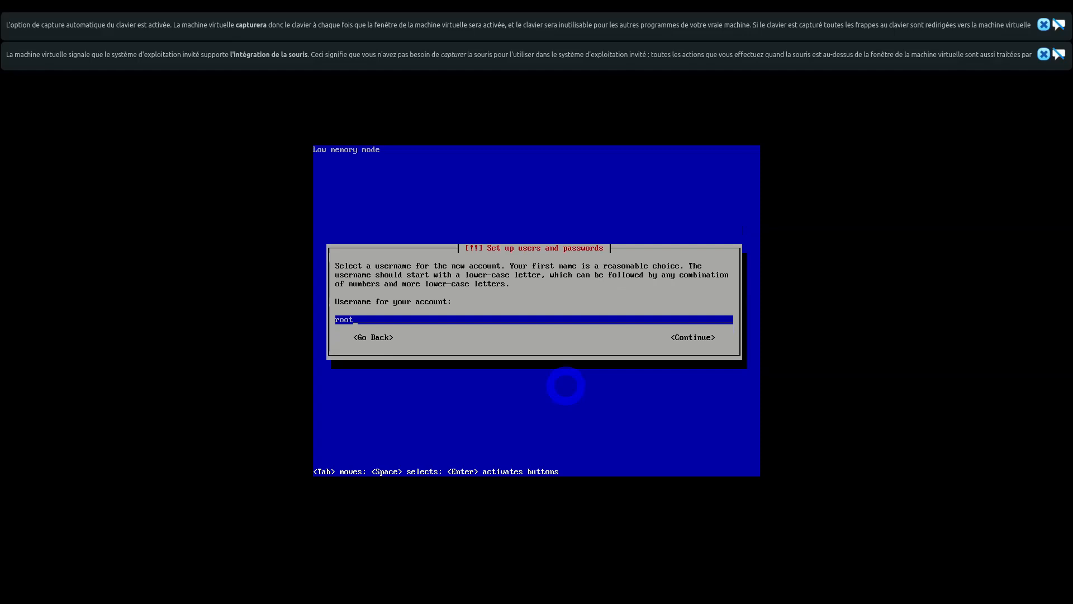
key(BackSpace)
key(BackSpace)
key(BackSpace)
text(jeanluc)
key(Return)
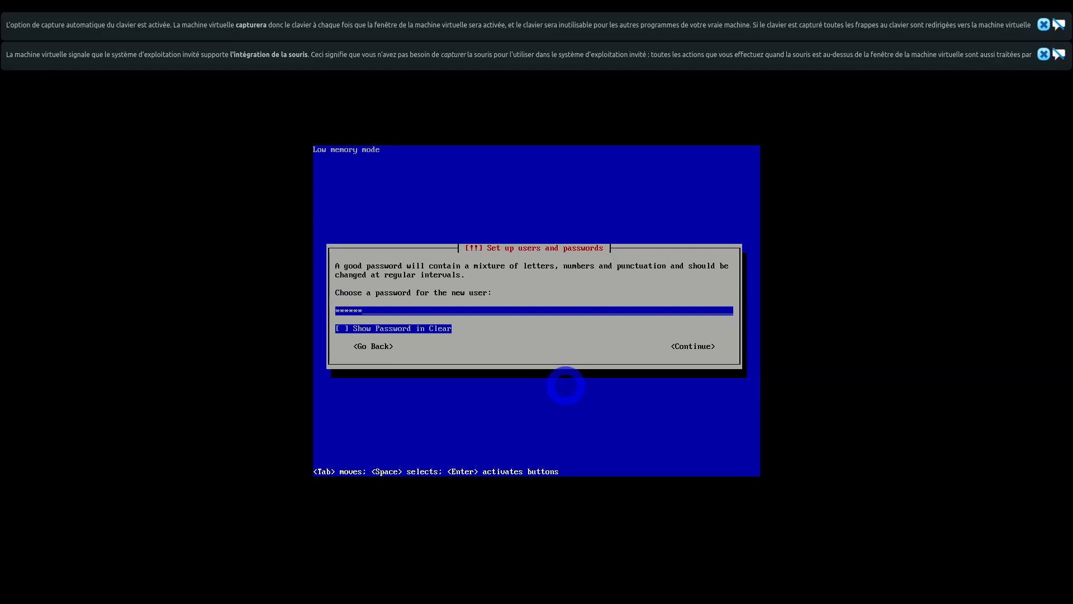
Set the new user's account password and re-enter the same password to verify it.
key(Return)
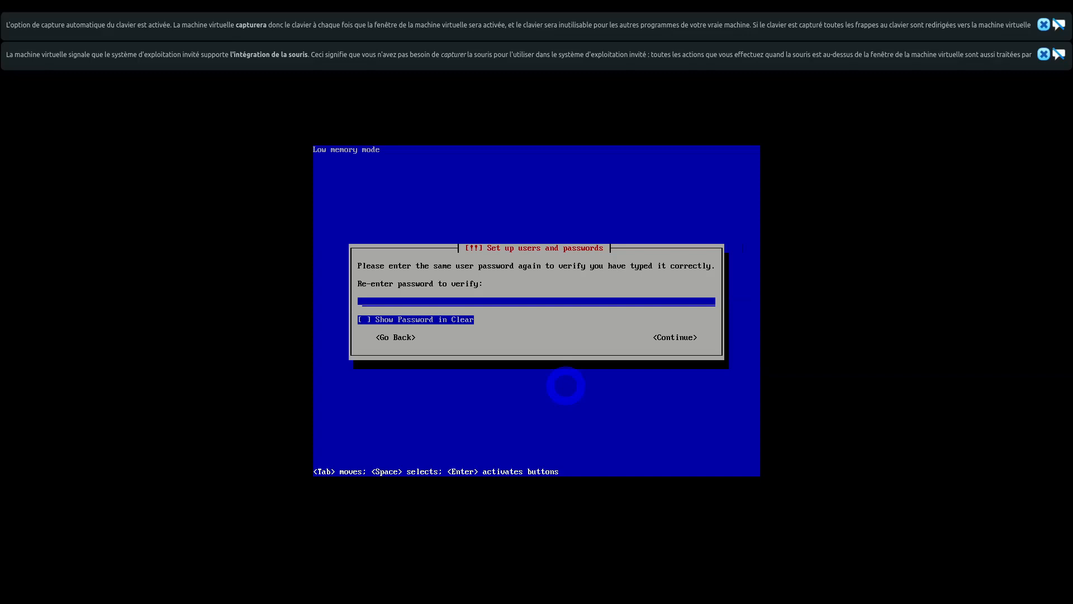
text(******)
key(Return)
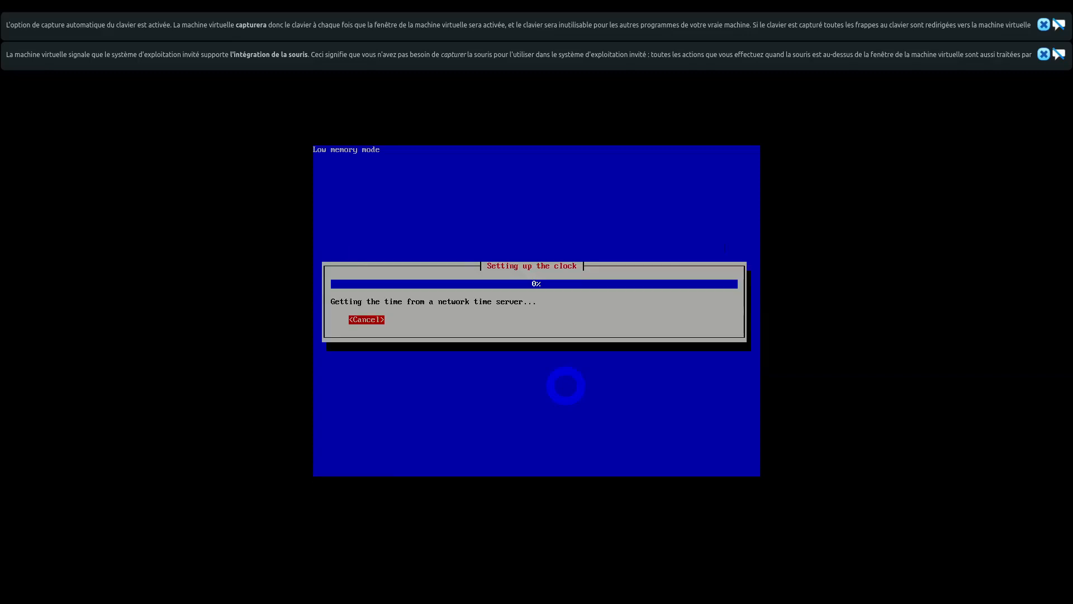